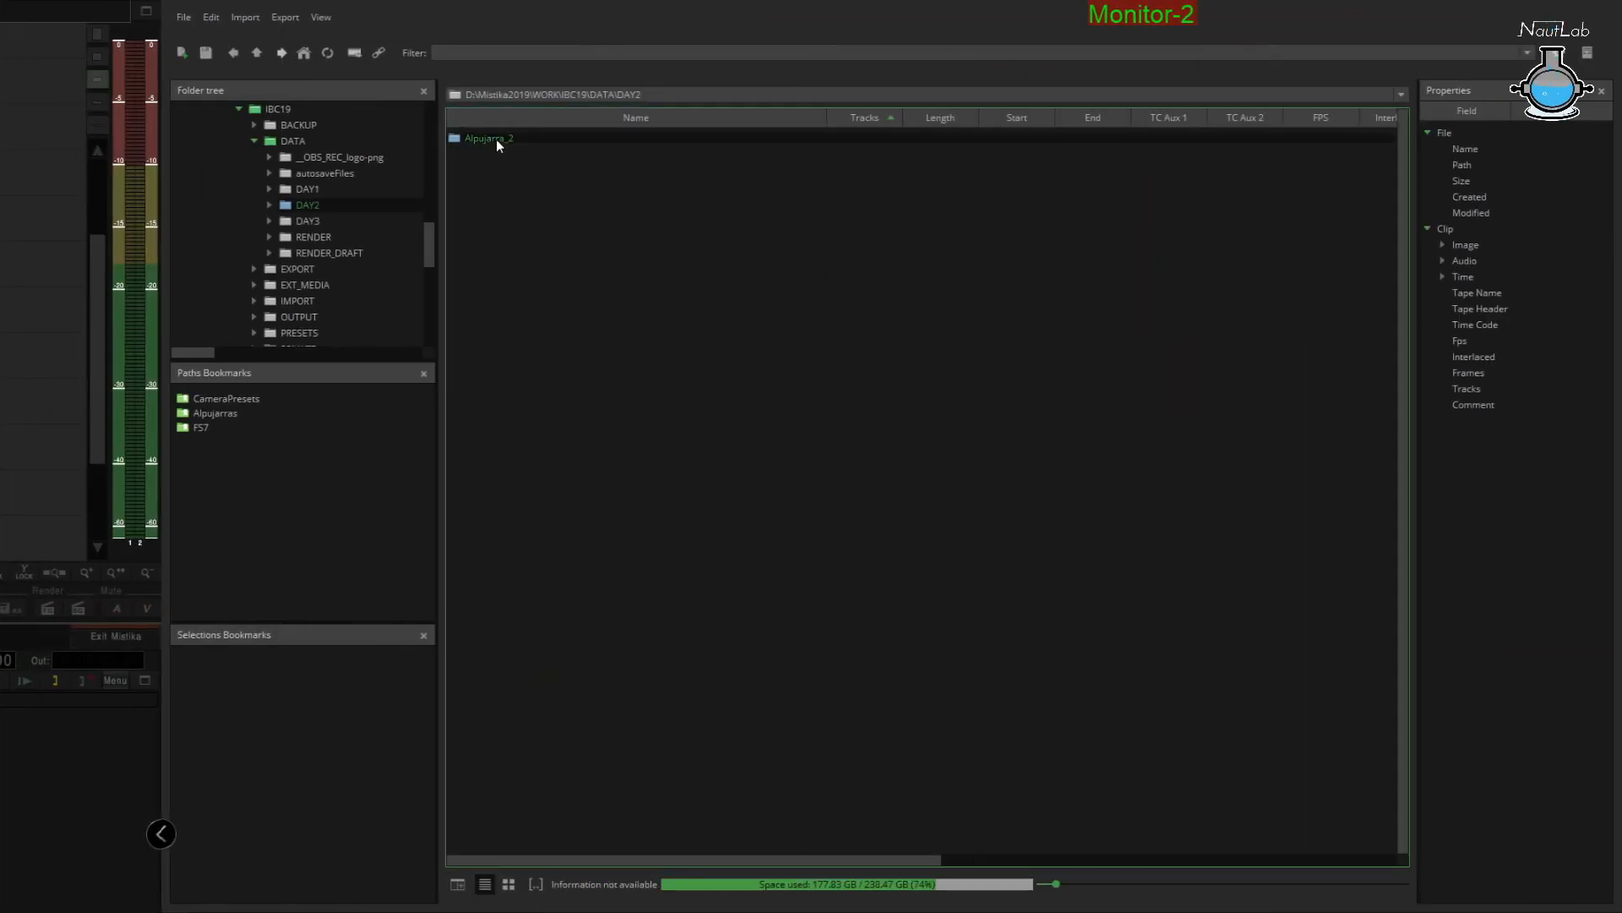
Load the Alpujarra_2 clips onto the timeline in sequence
drag(817, 139, 655, 289)
mouse_move(587, 183)
mouse_down()
mouse_move(1196, 265)
mouse_move(1367, 326)
mouse_up()
drag(1313, 271, 1071, 271)
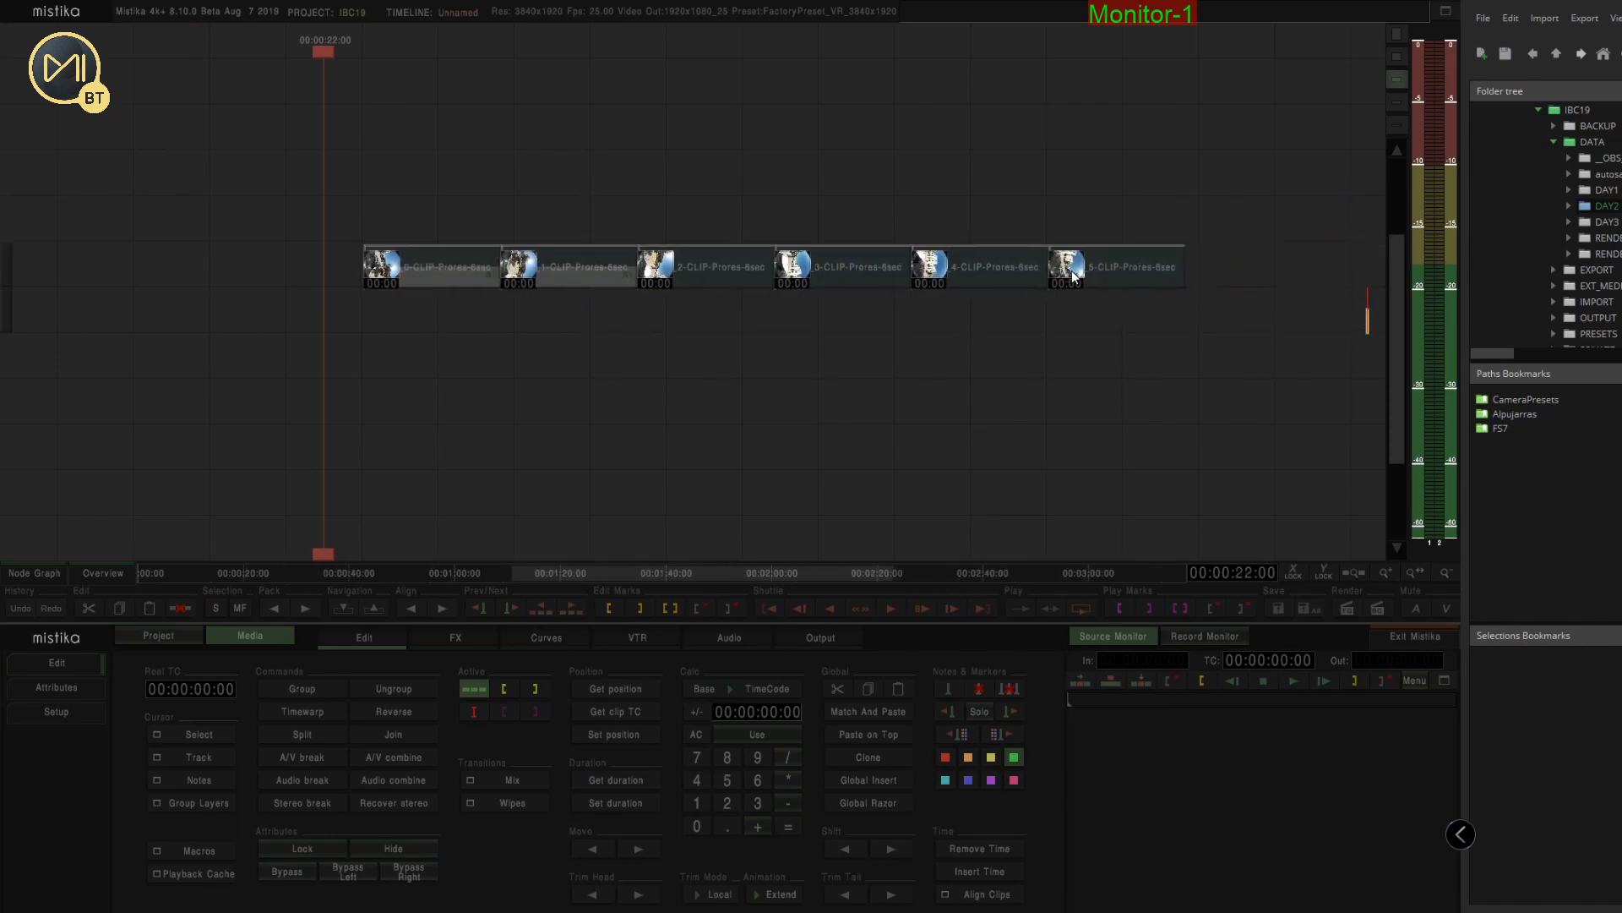
Stack the six clips vertically on separate tracks at the same start time
click(765, 374)
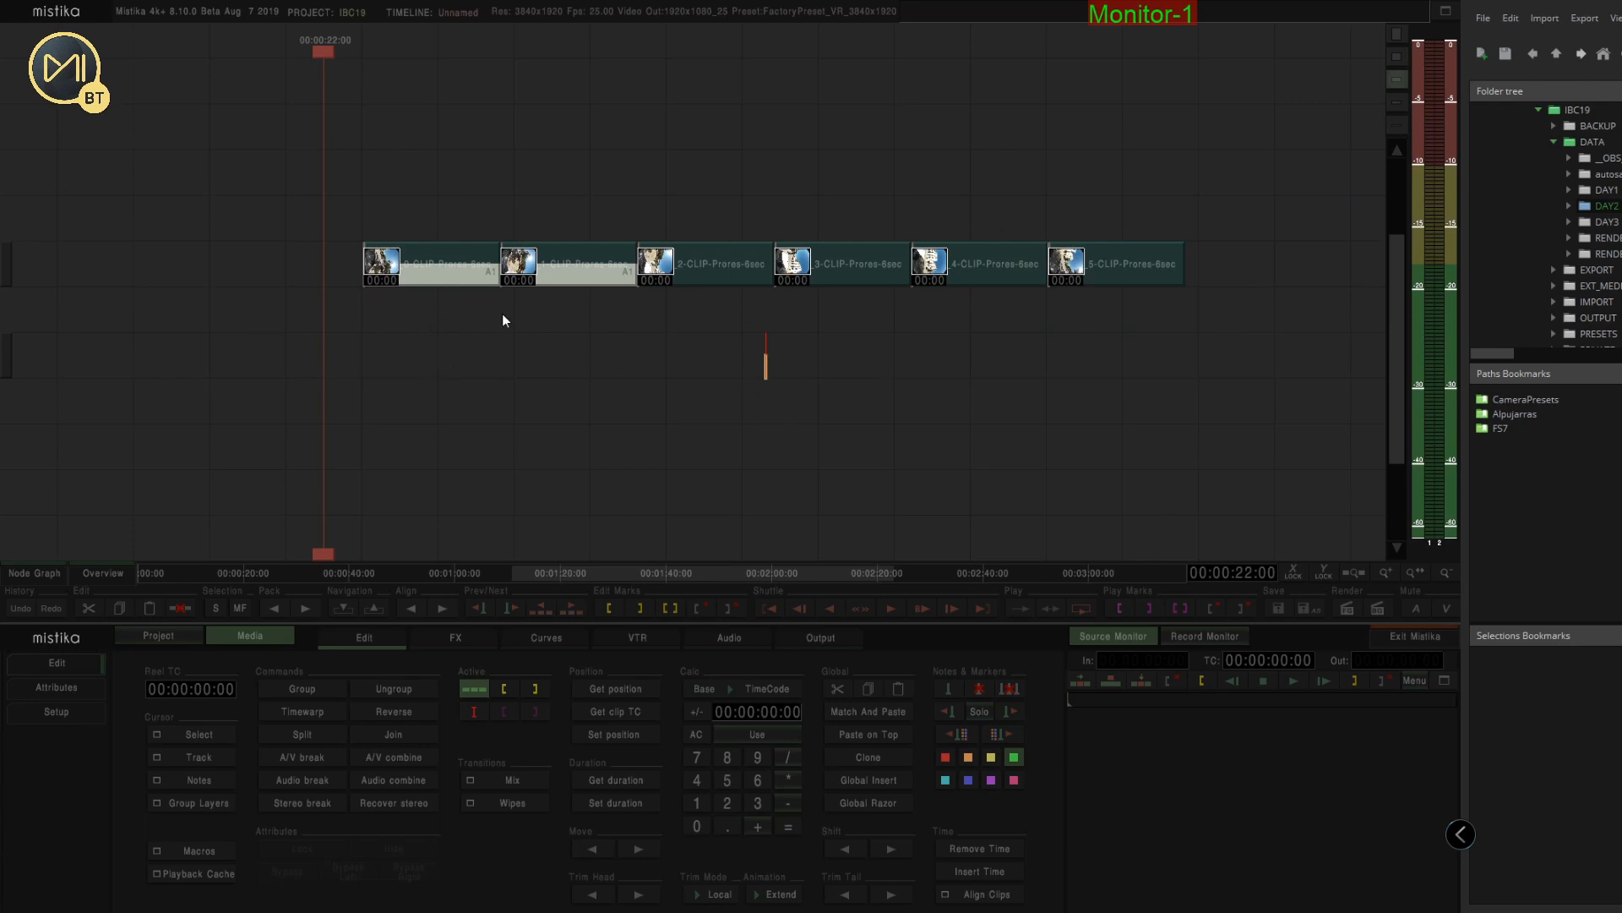
click(943, 298)
drag(581, 278, 442, 326)
drag(718, 273, 461, 367)
drag(826, 271, 429, 410)
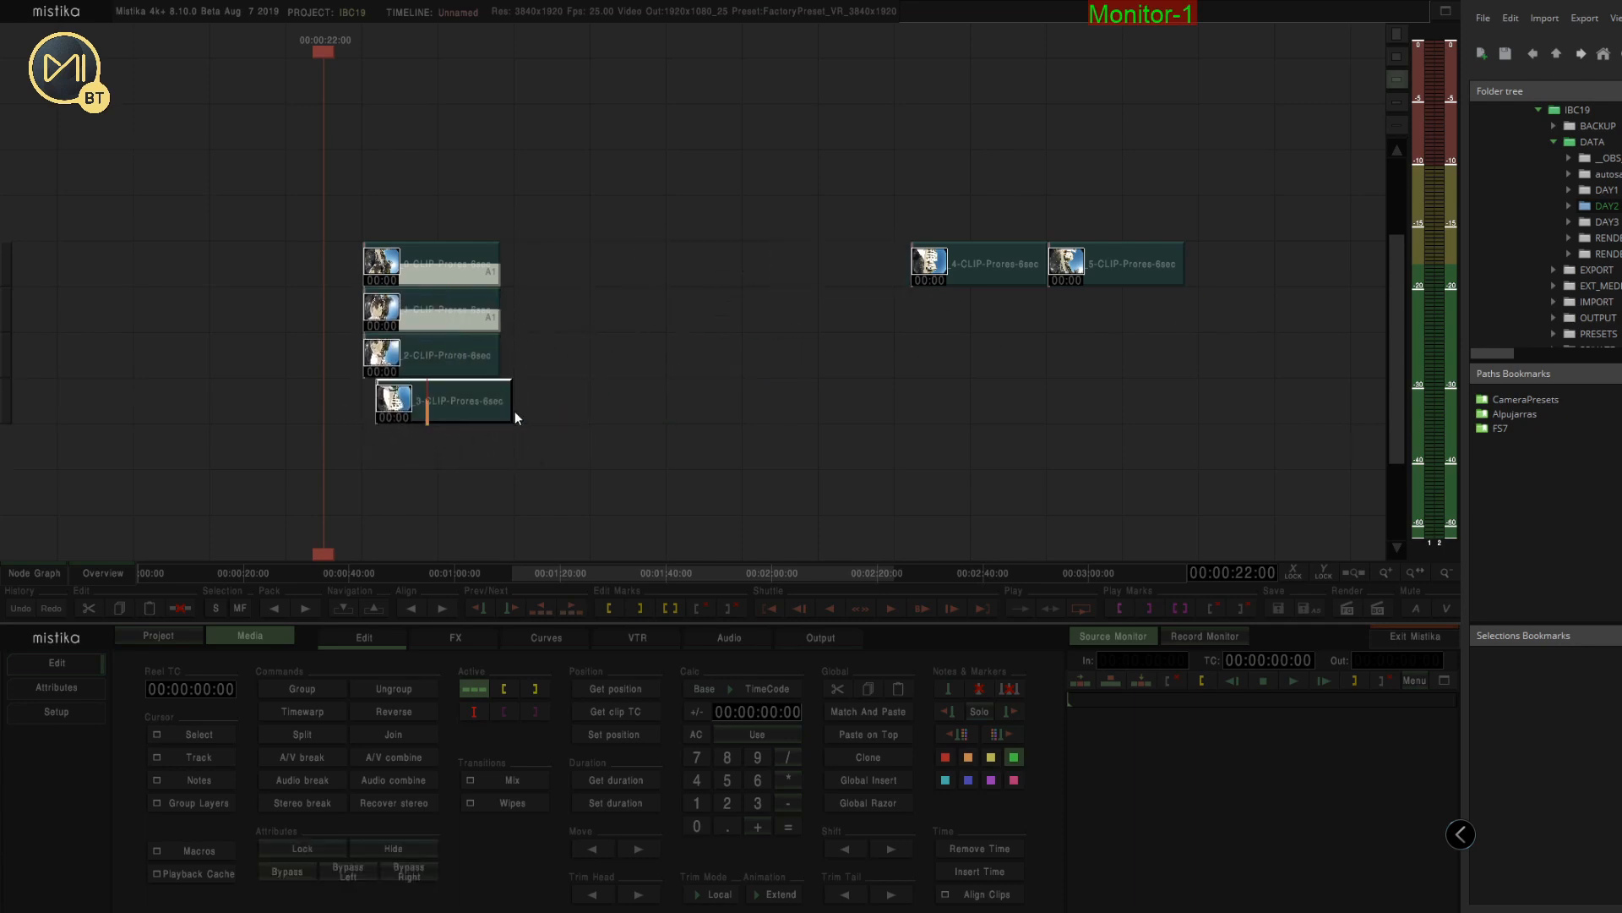
drag(947, 266, 411, 407)
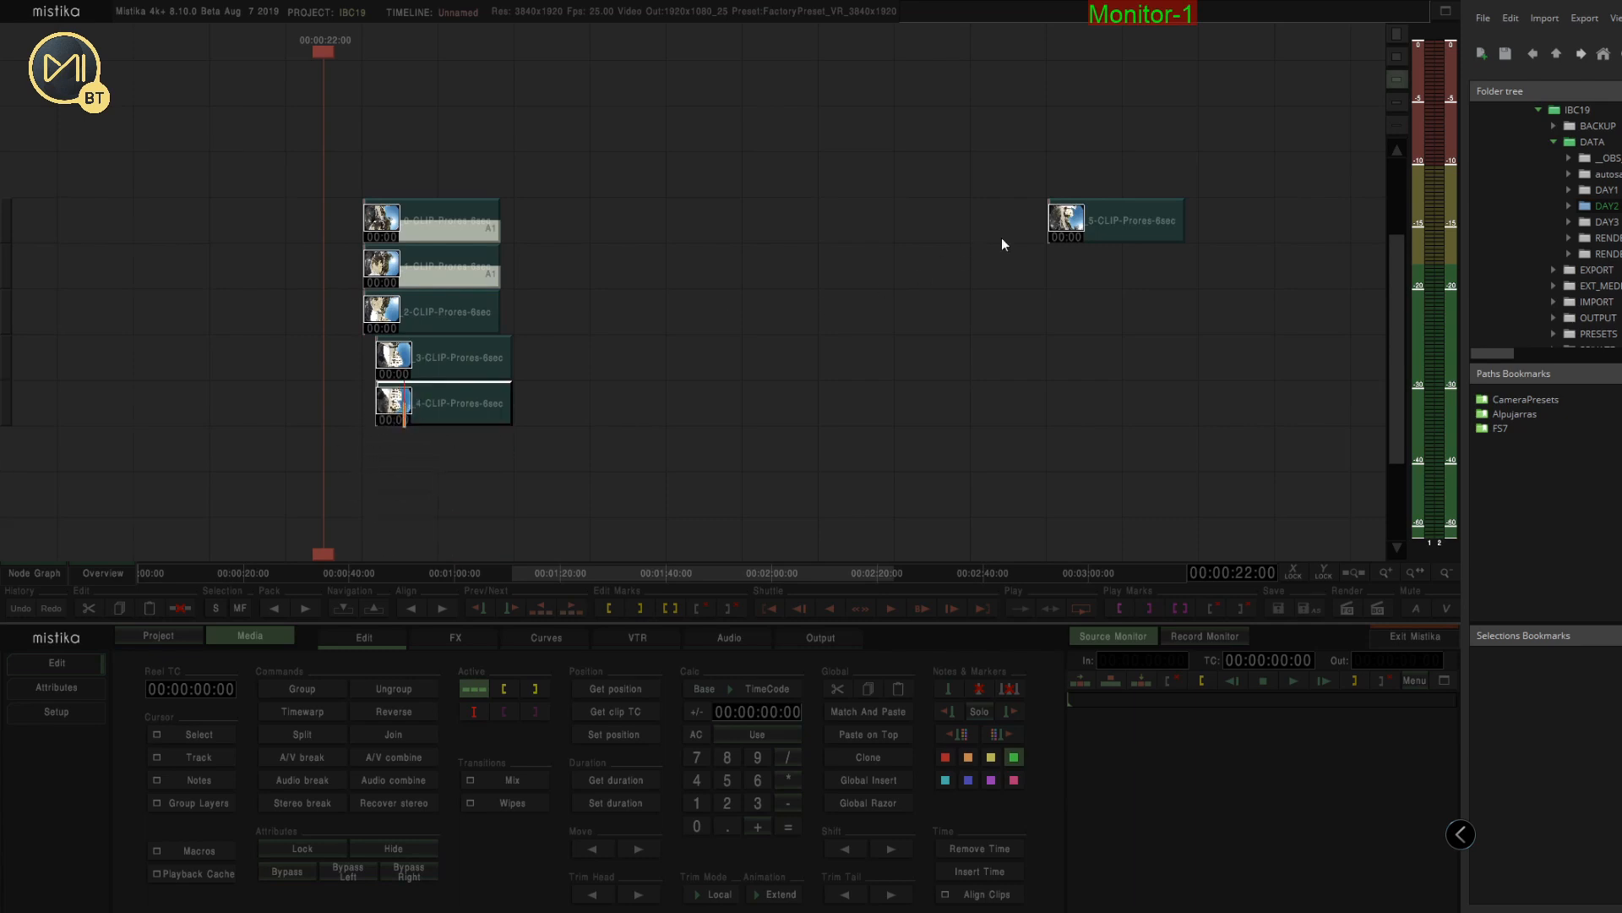
drag(1066, 230, 408, 456)
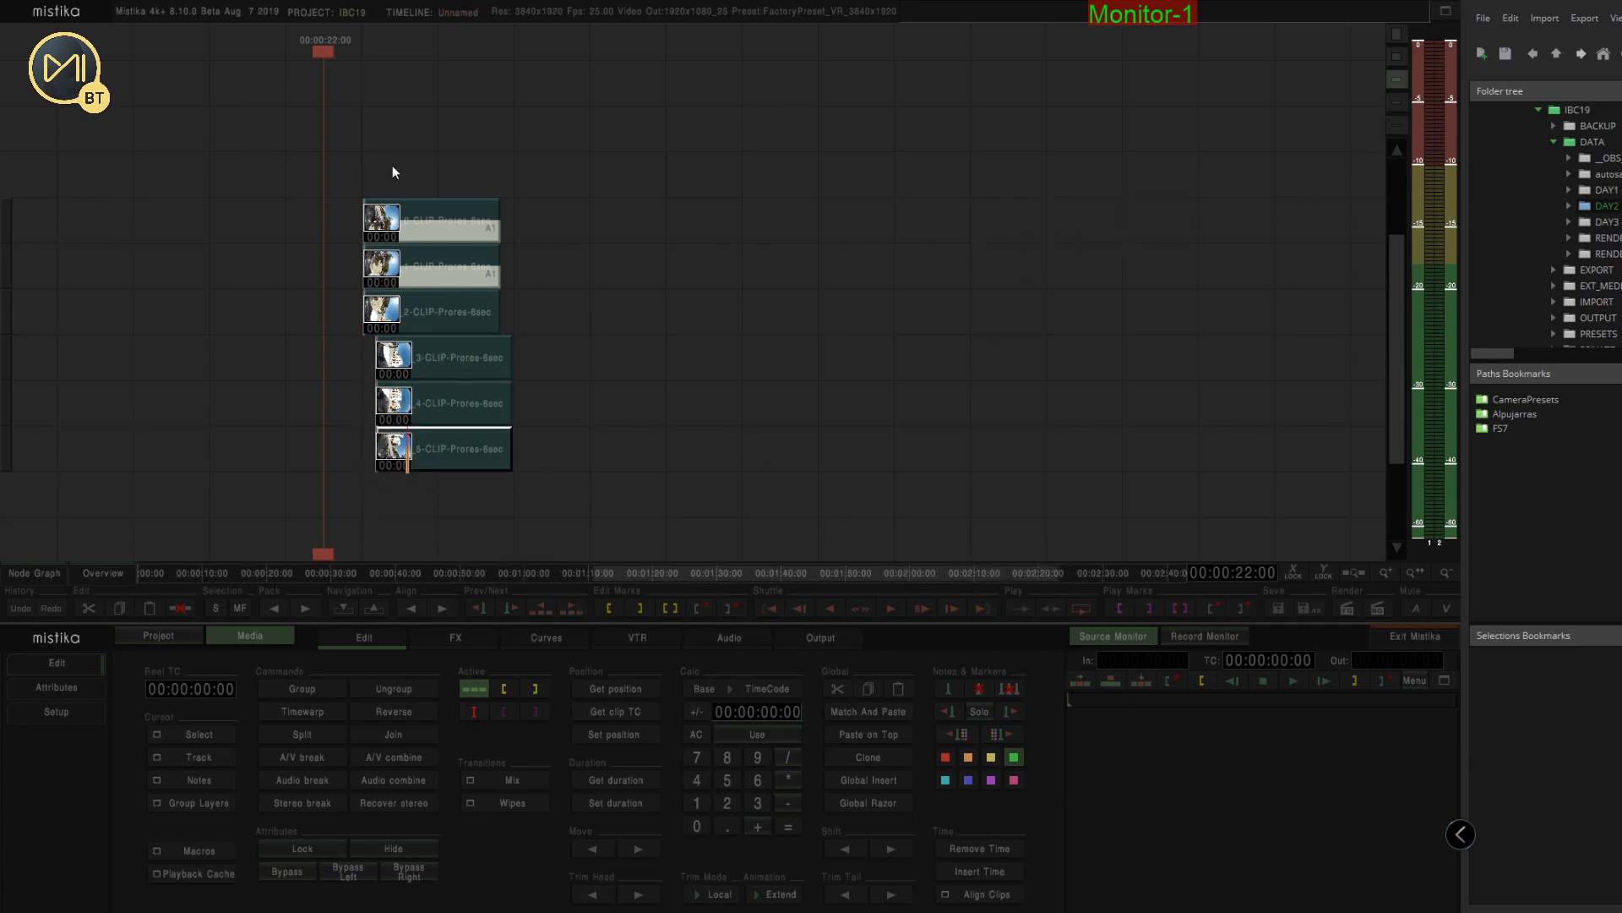
Select and delete all the stacked clips
drag(354, 171, 535, 488)
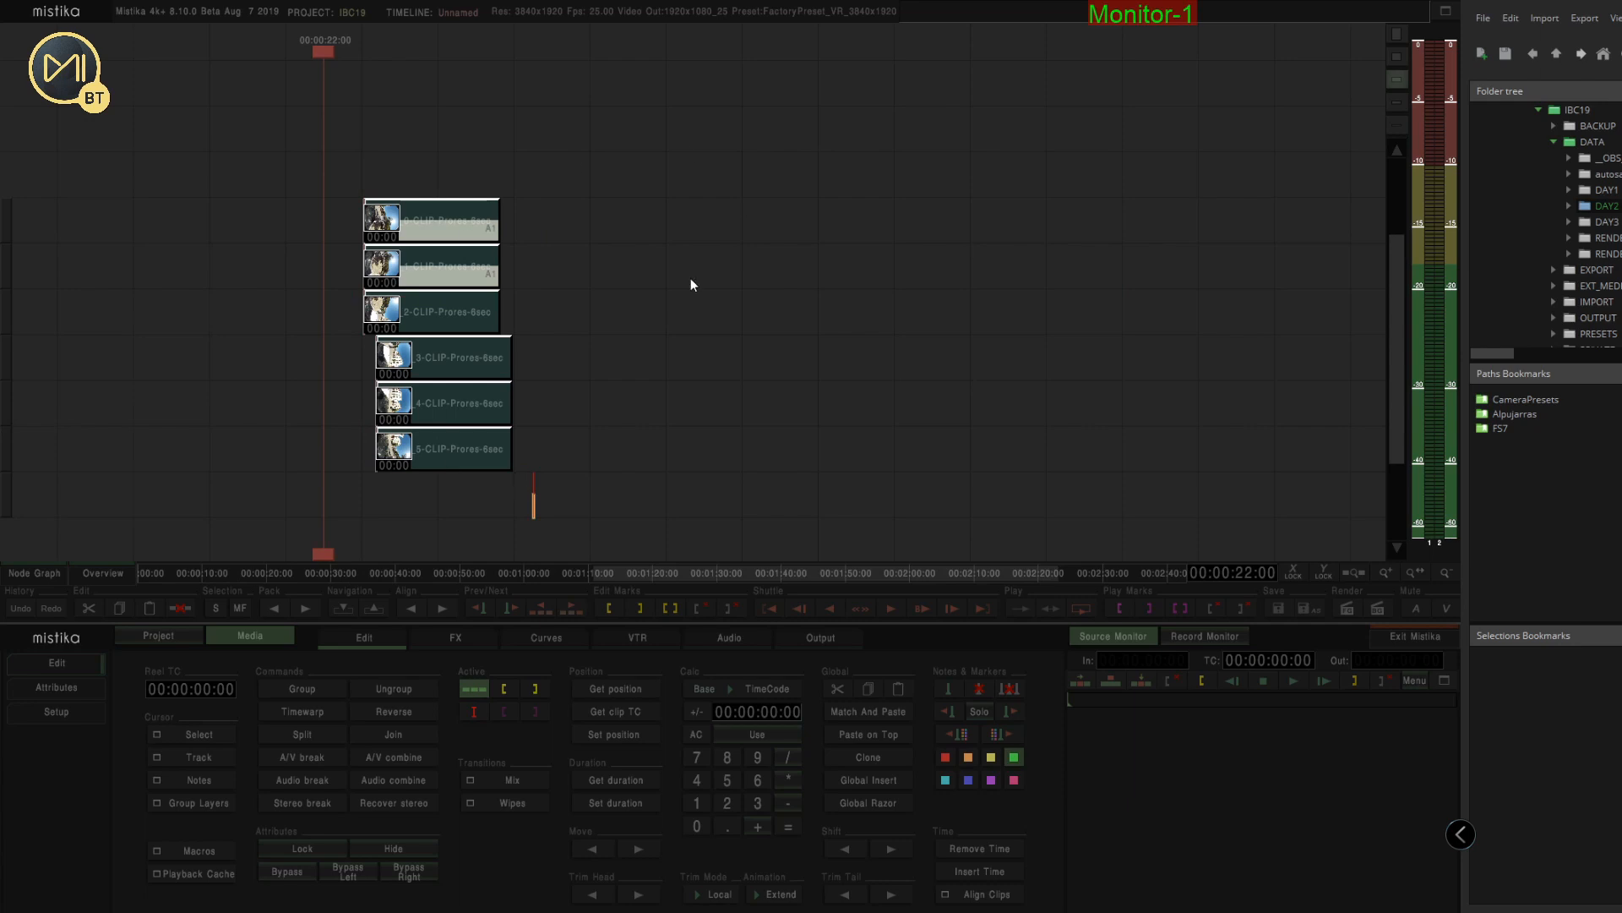
key(Delete)
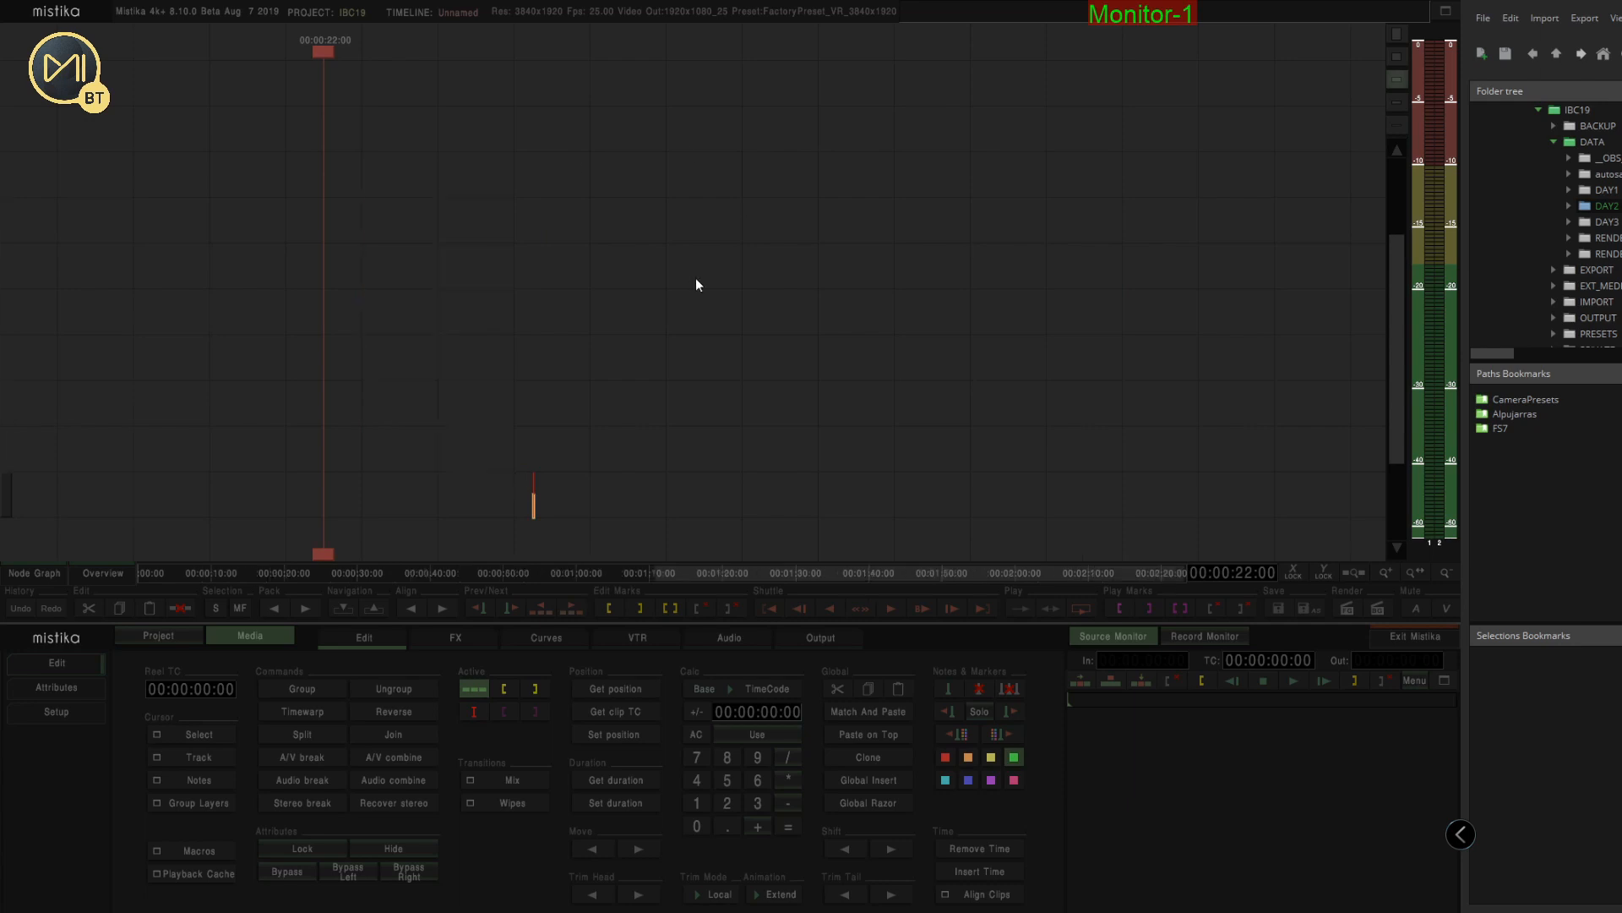
Load the Alpujarra_2 folder's clips into the timeline as a vertical stack
click(27, 576)
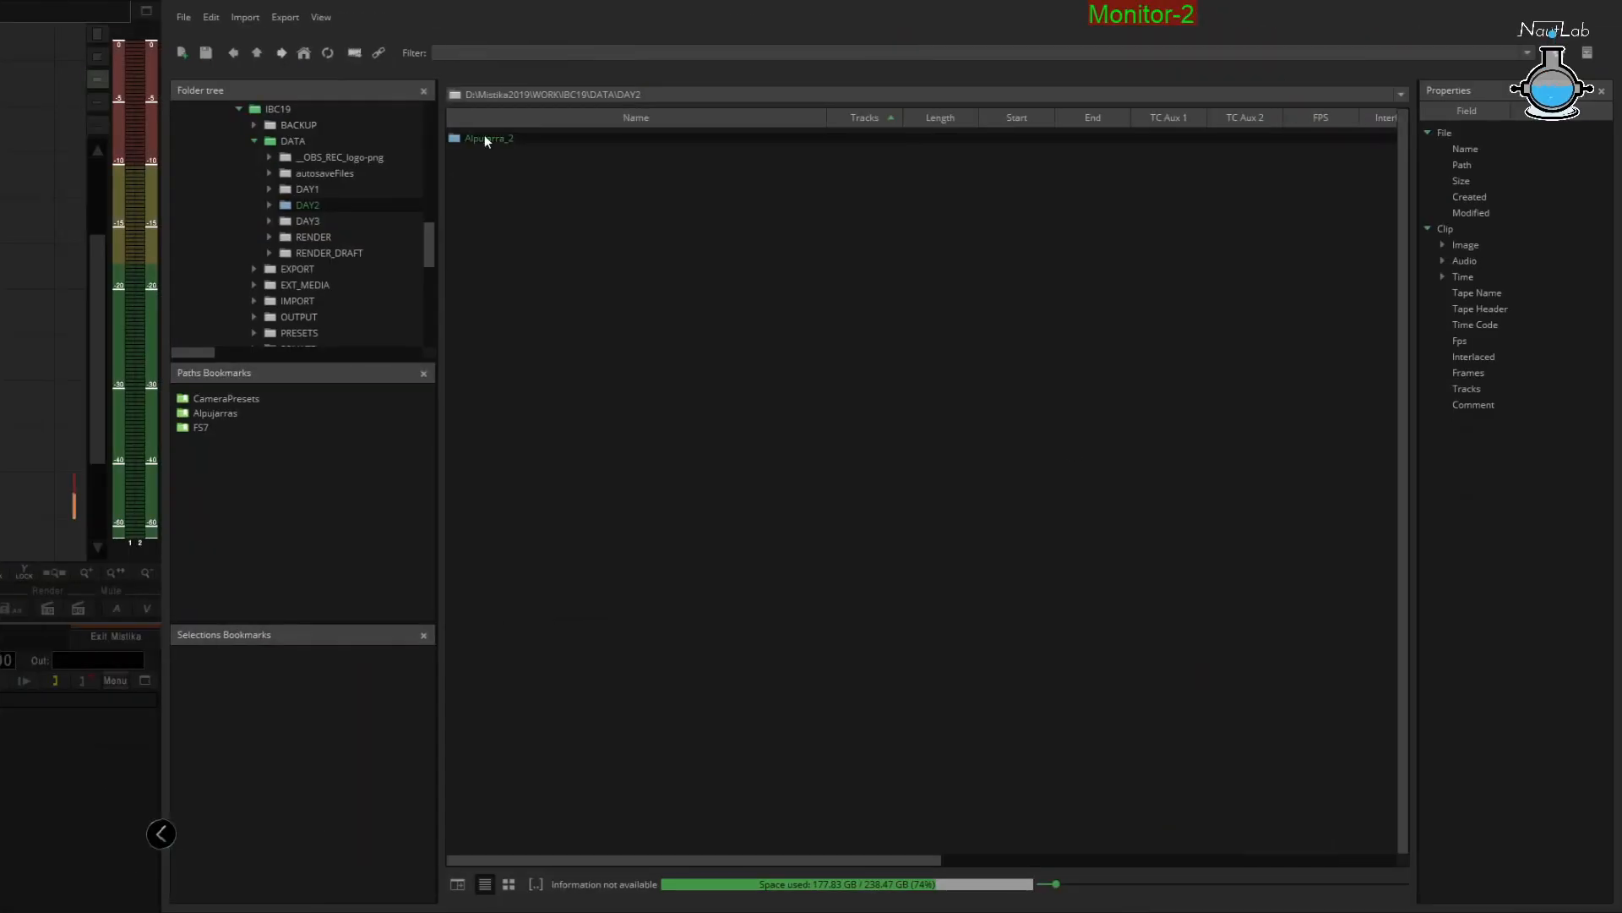
drag(484, 137, 303, 285)
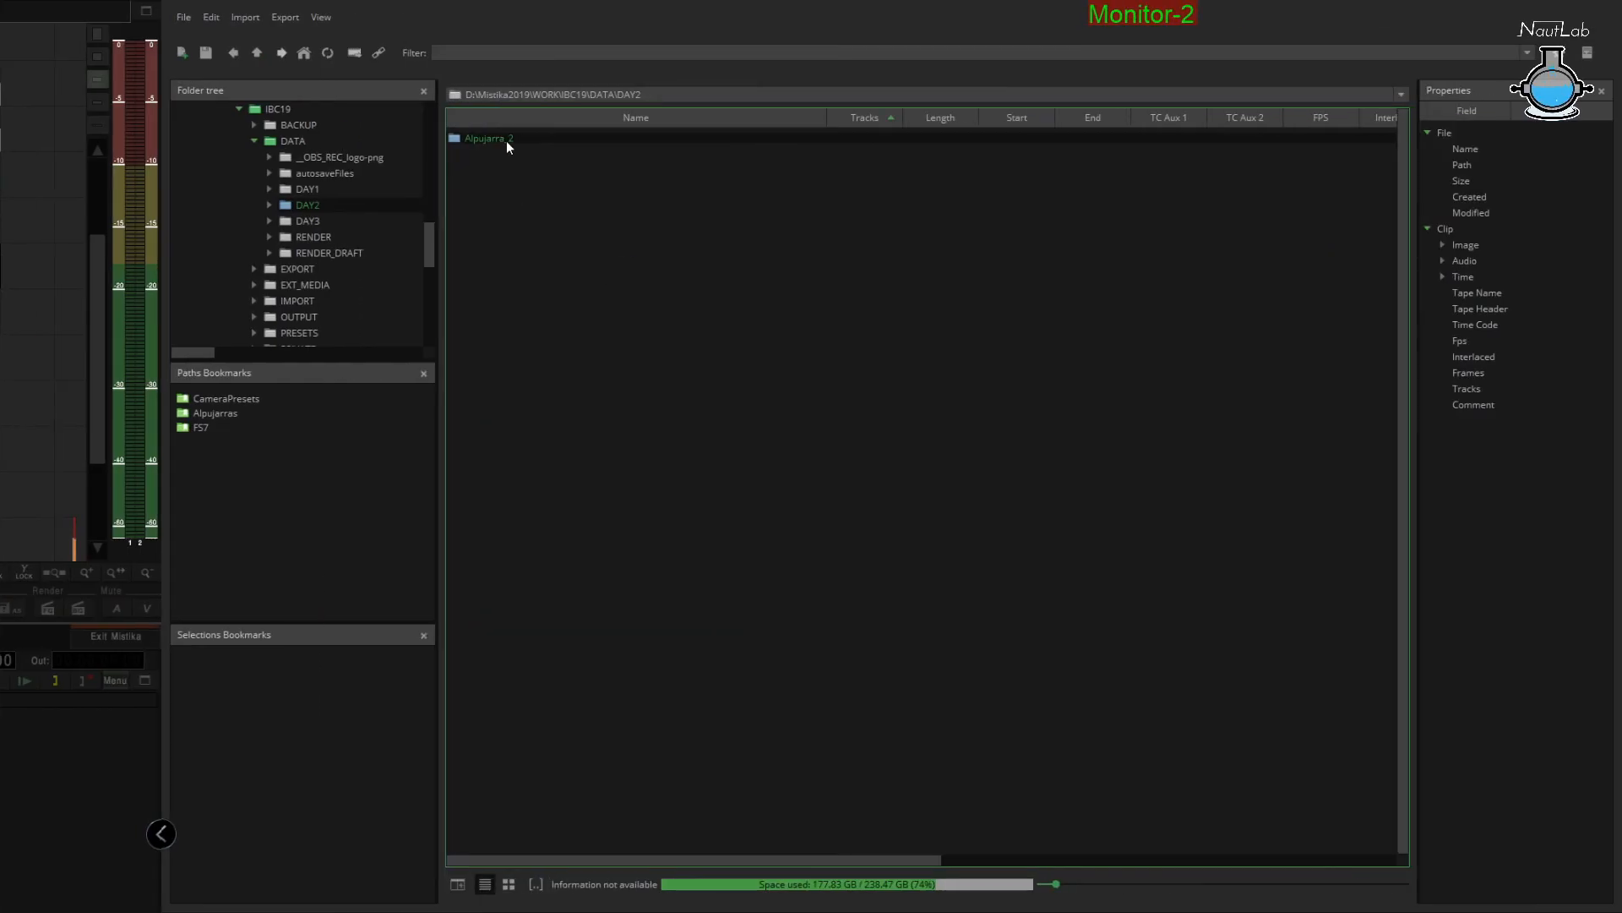
double_click(505, 140)
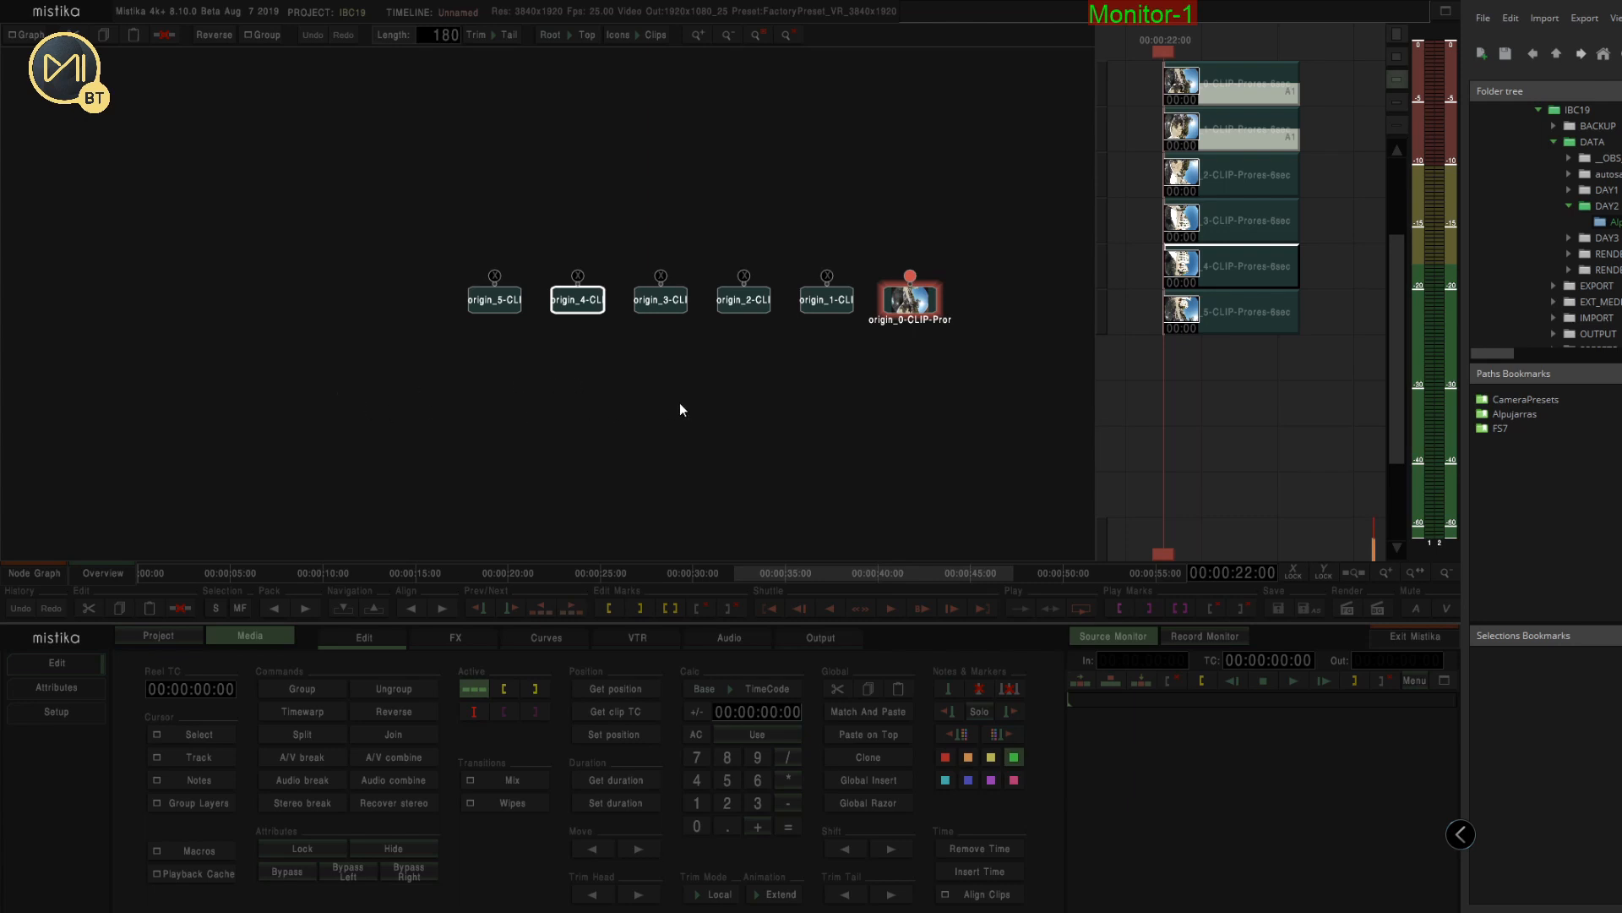
Apply the Insta360Pro_3200x2400 camera preset to the stacked clips to create a VR Stitch
click(39, 576)
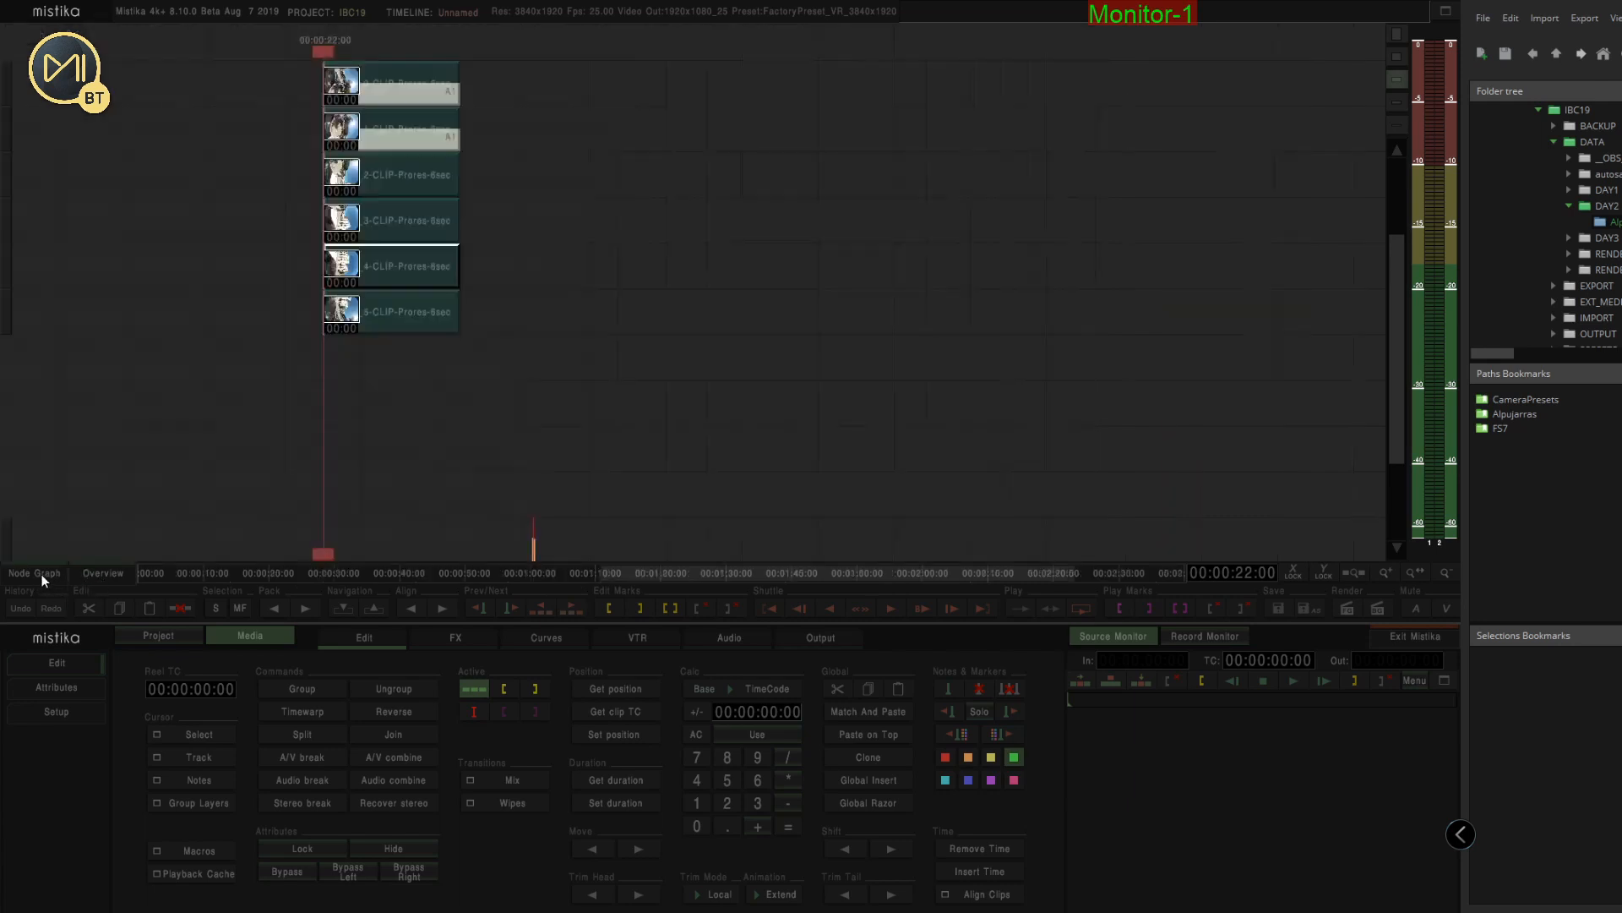
drag(304, 64, 490, 385)
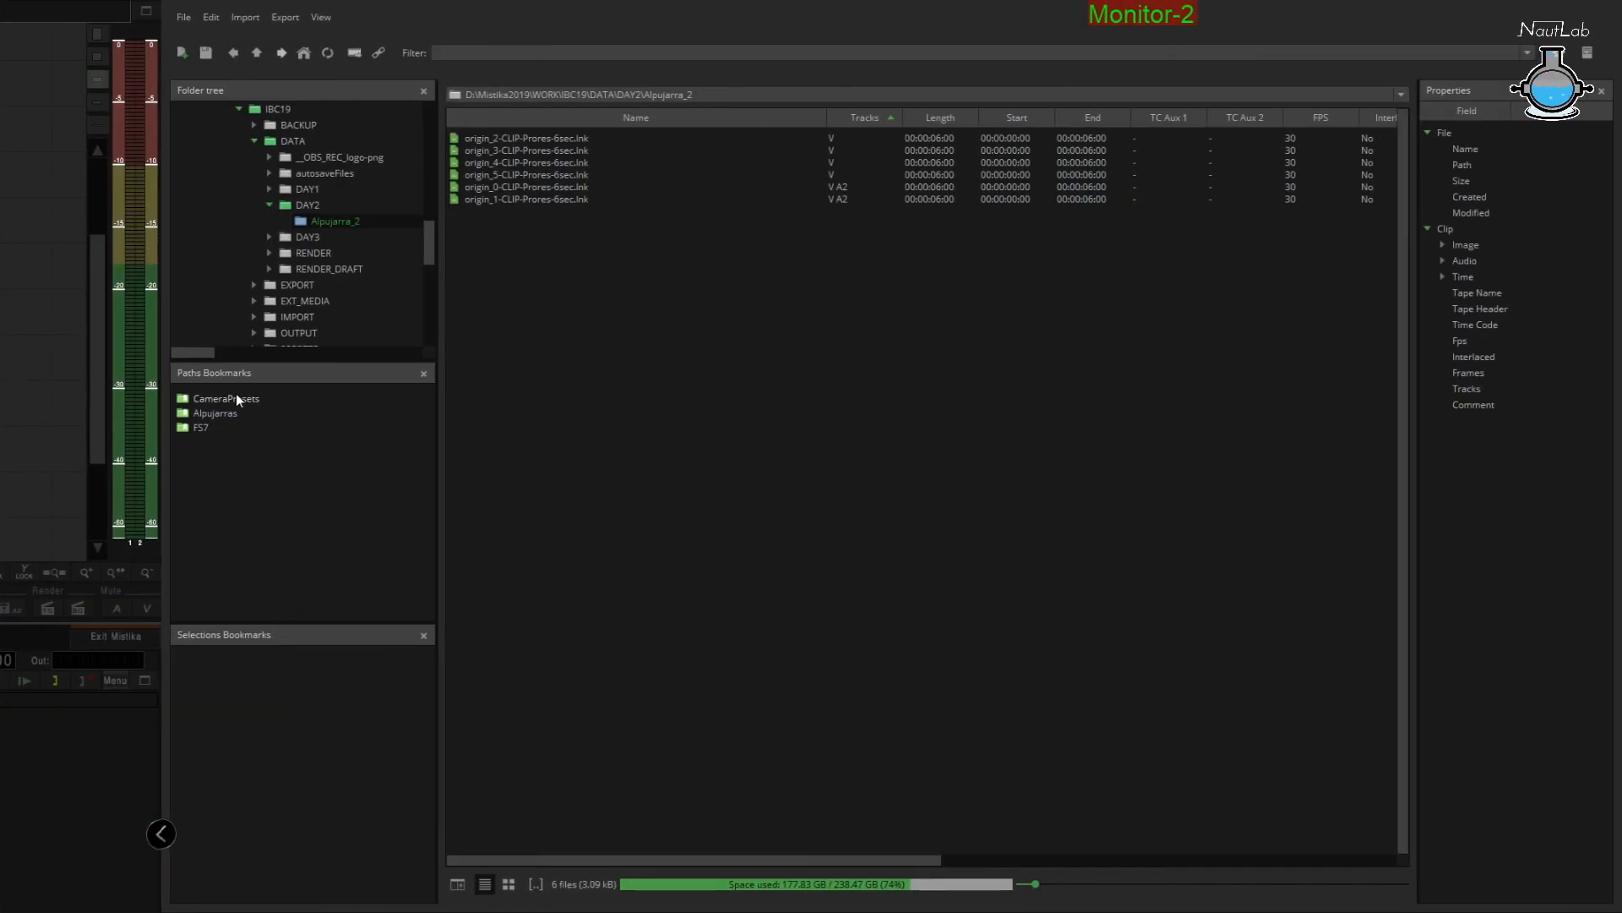
click(1531, 398)
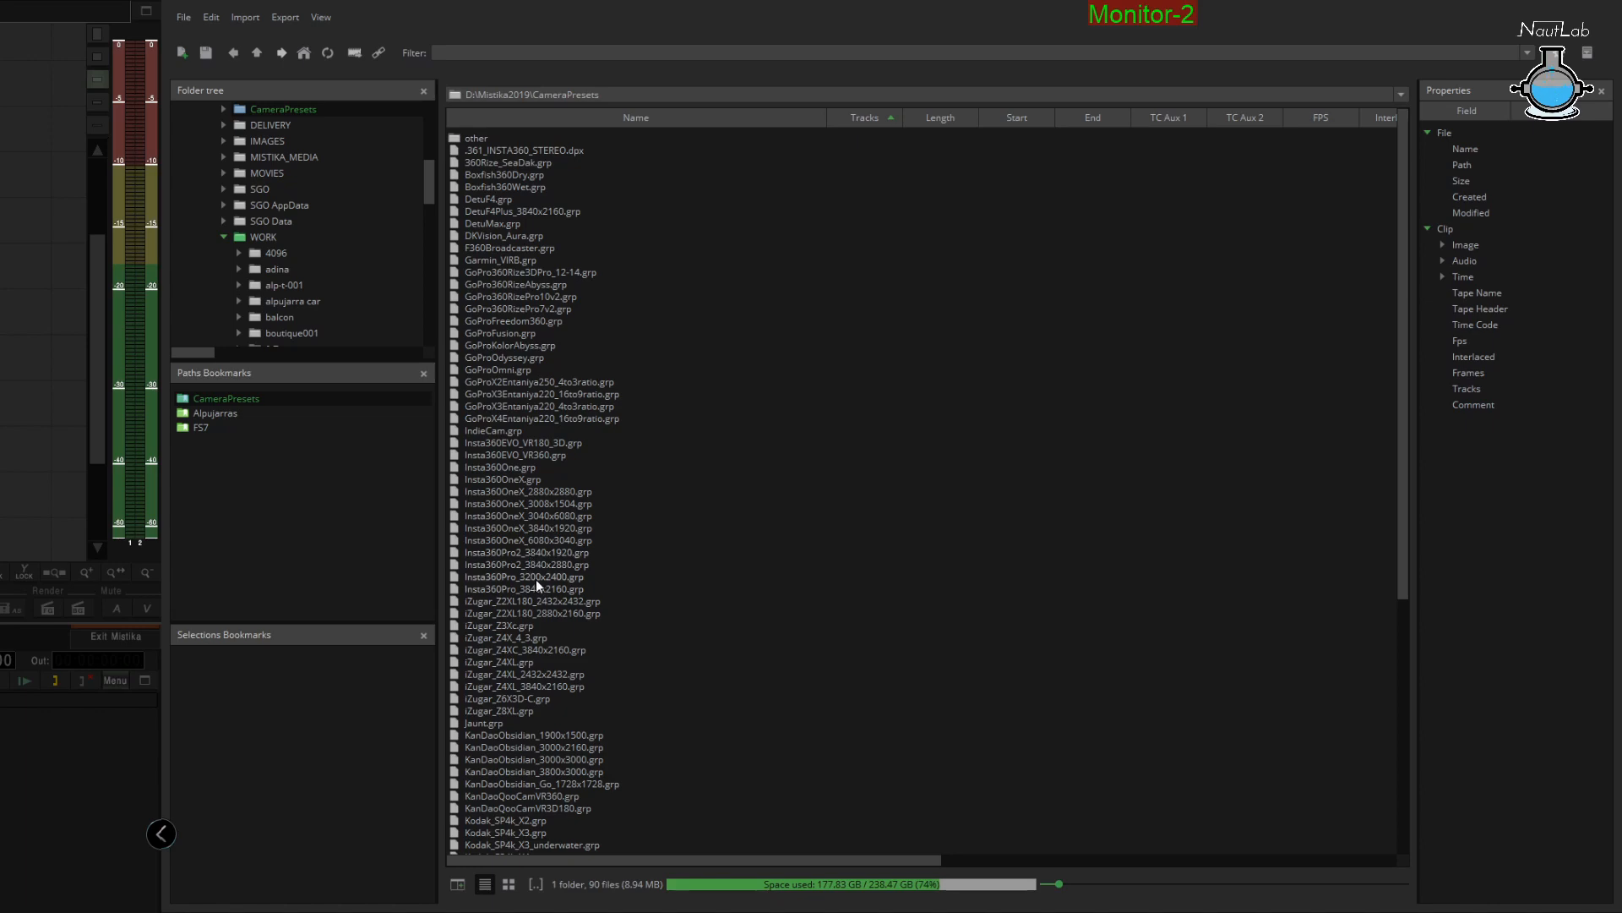
drag(536, 579, 358, 39)
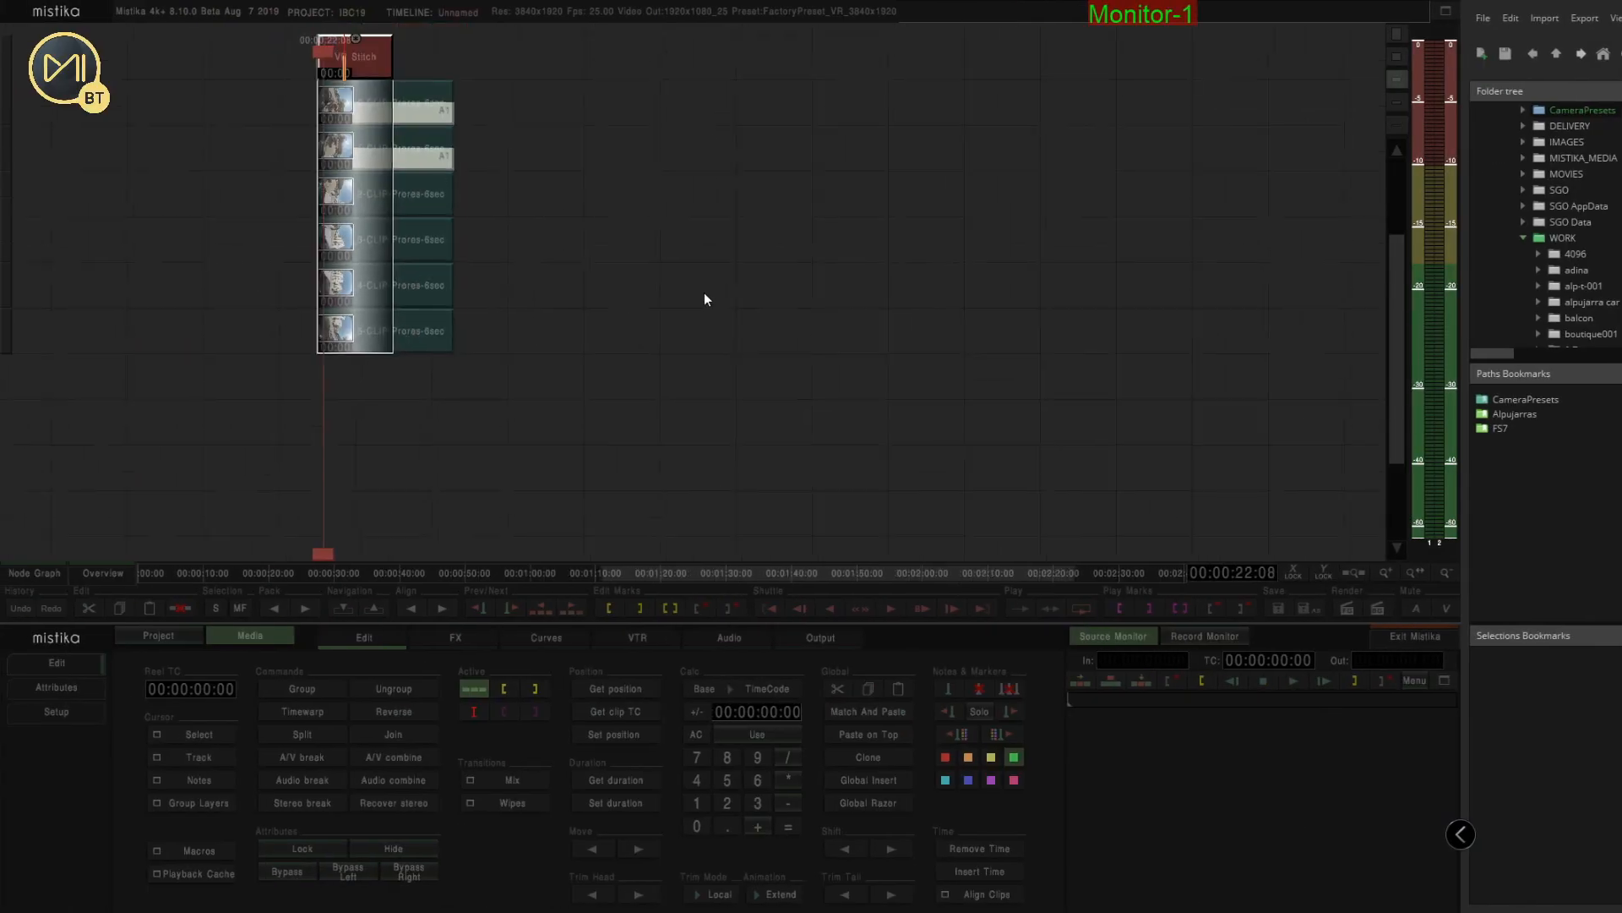
Match the VR Stitch effect's duration to the duration of the clips beneath it
drag(705, 294, 728, 252)
click(433, 212)
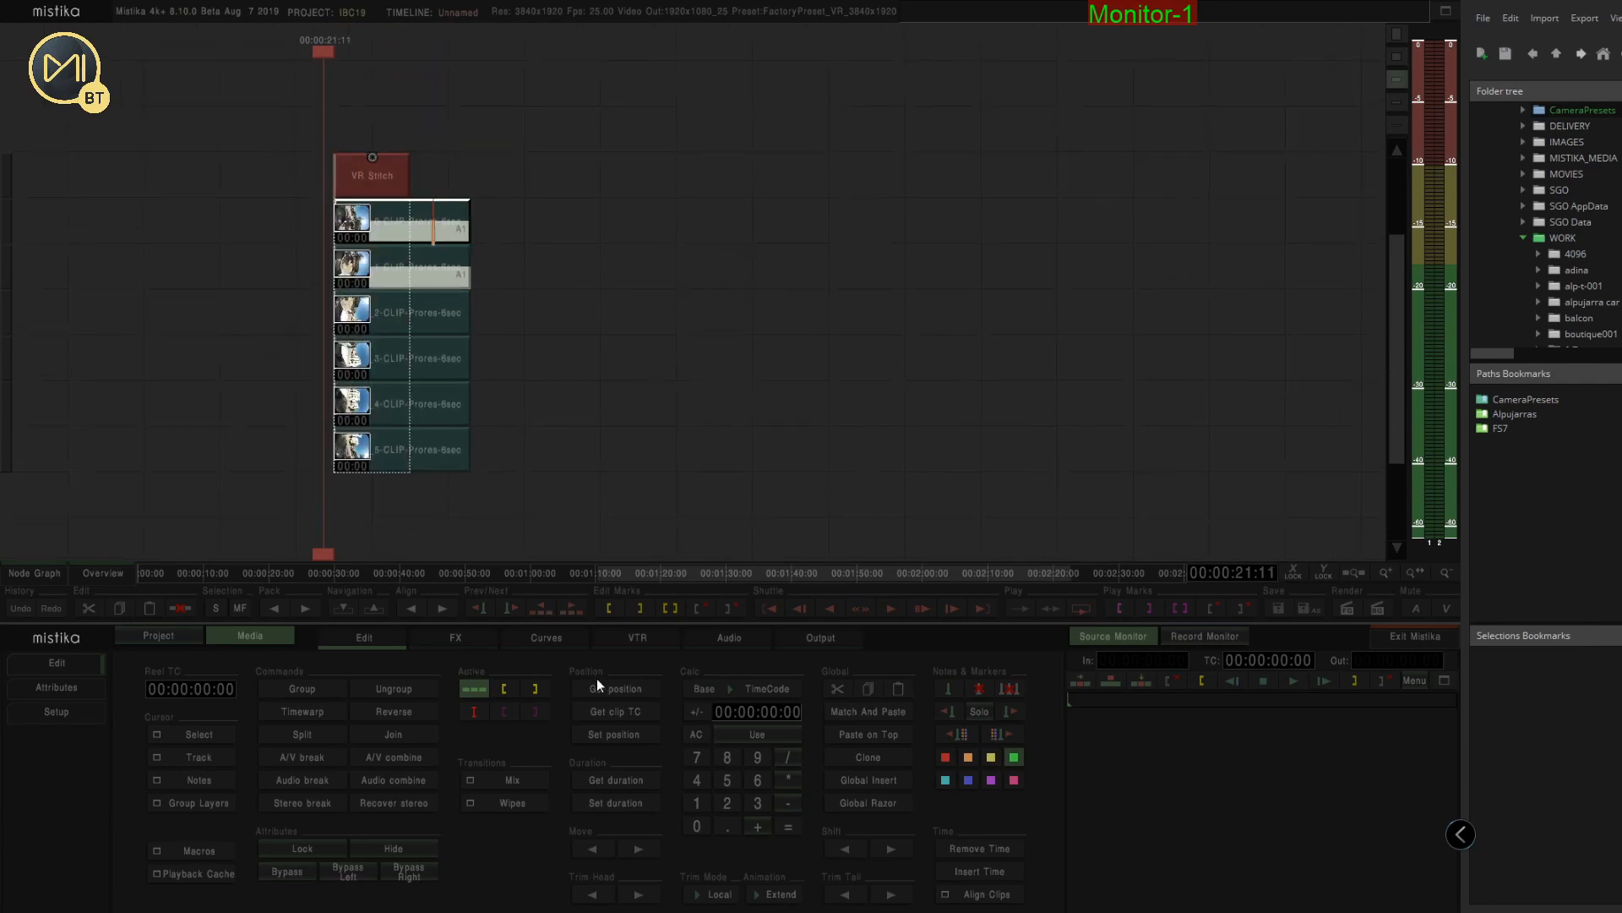
click(619, 783)
click(385, 184)
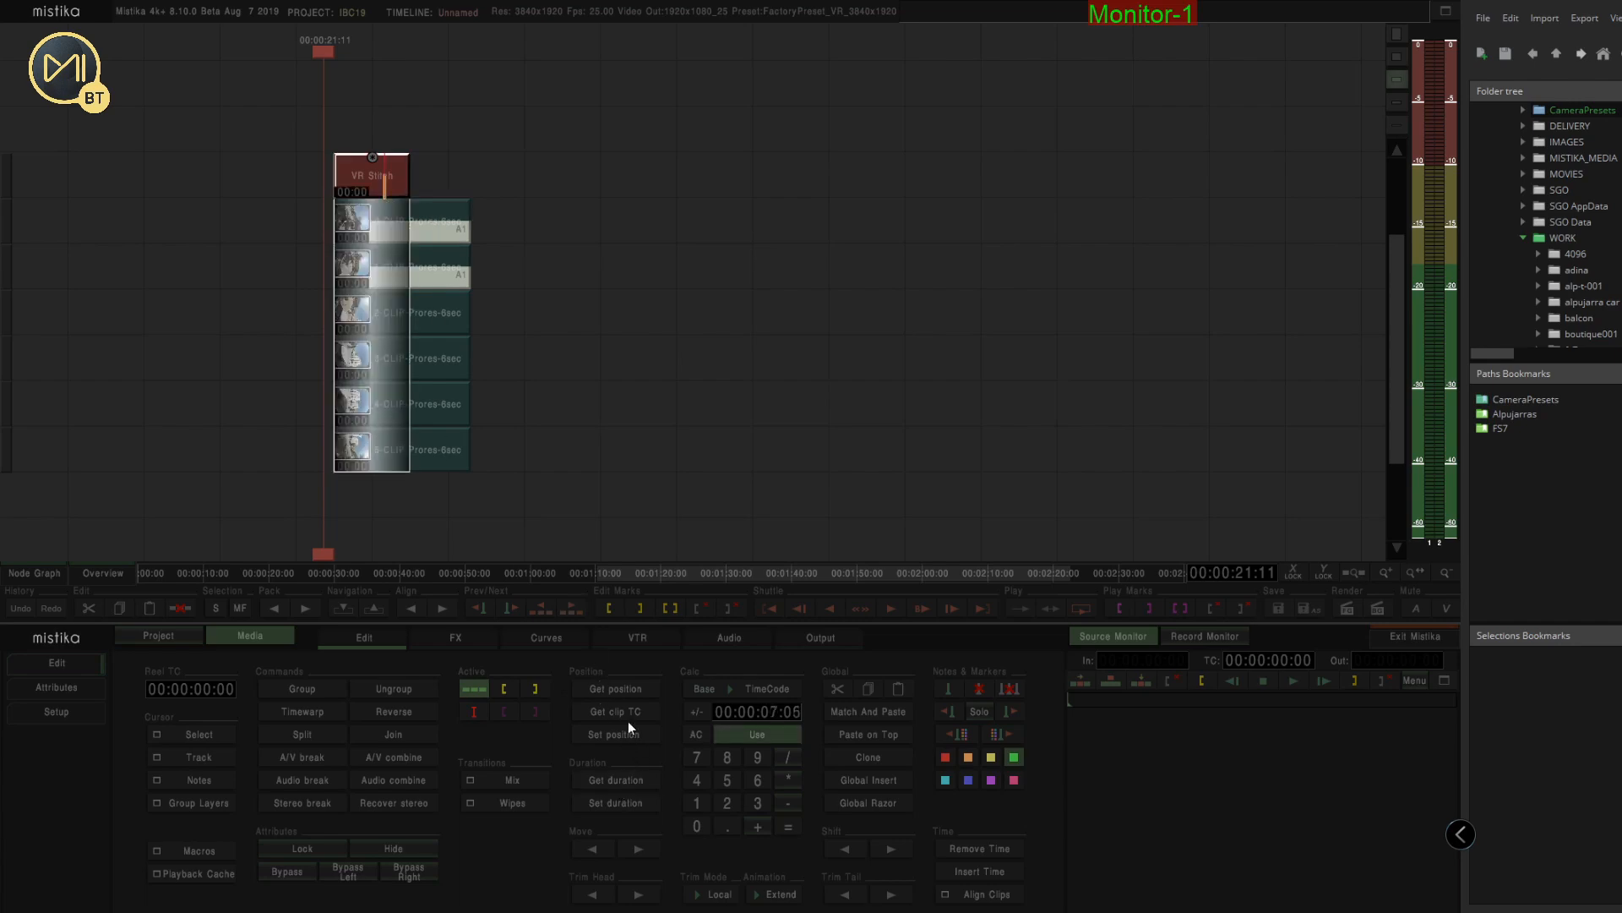
click(618, 805)
Open the VR Stitch and scrub through the stitched panorama to examine the result
double_click(415, 188)
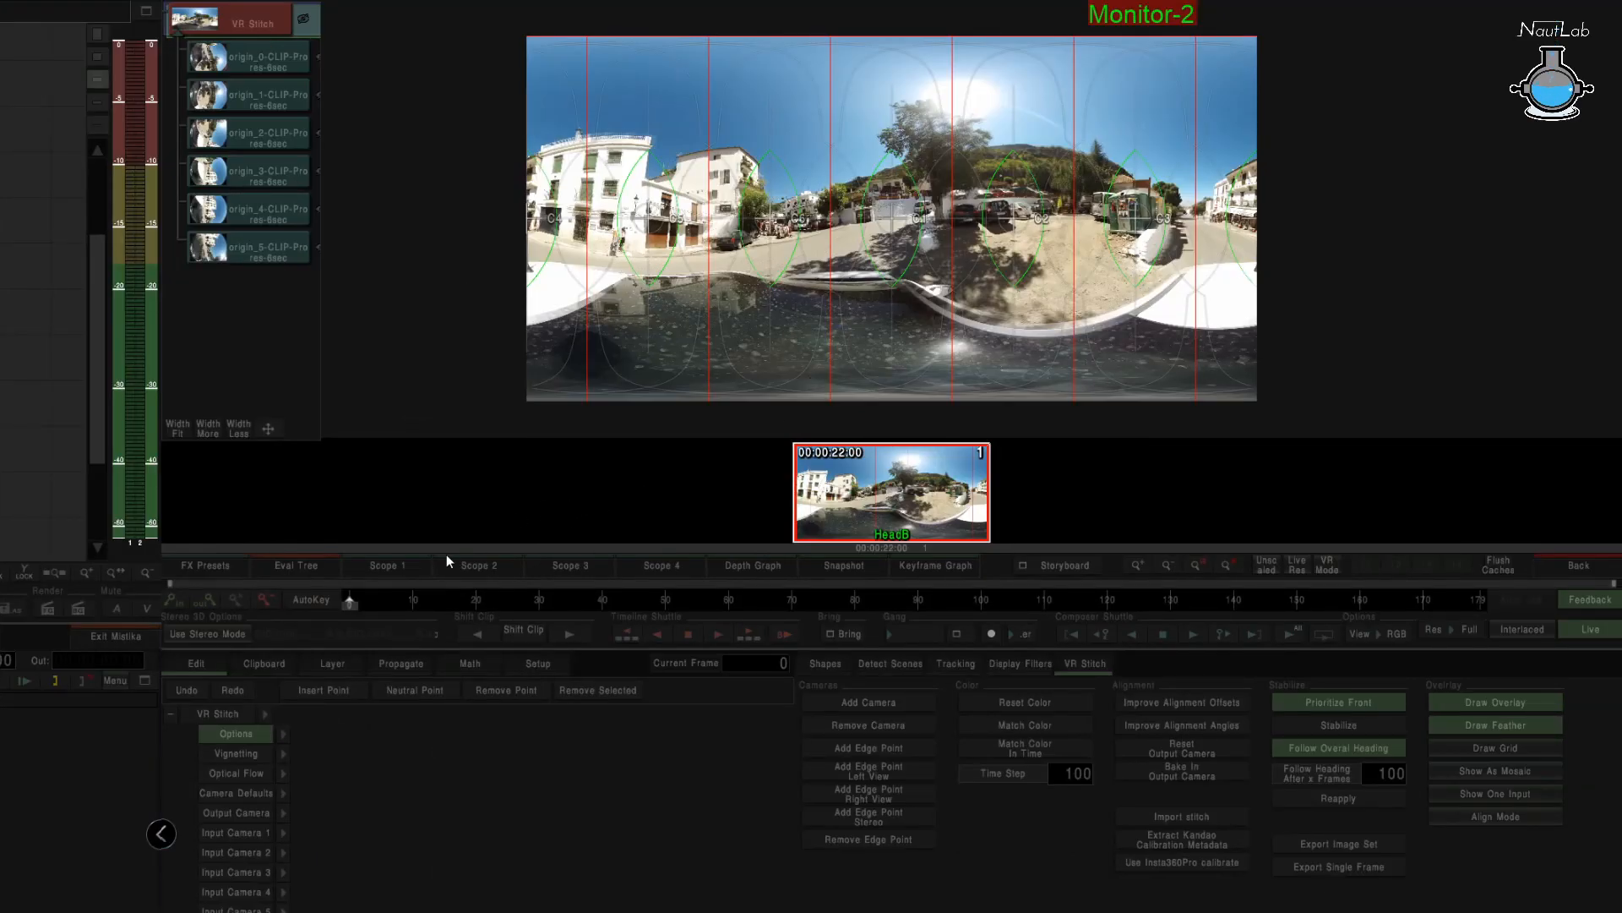
drag(449, 603, 1487, 590)
drag(1260, 600, 1031, 601)
scroll(921, 236, up, 6)
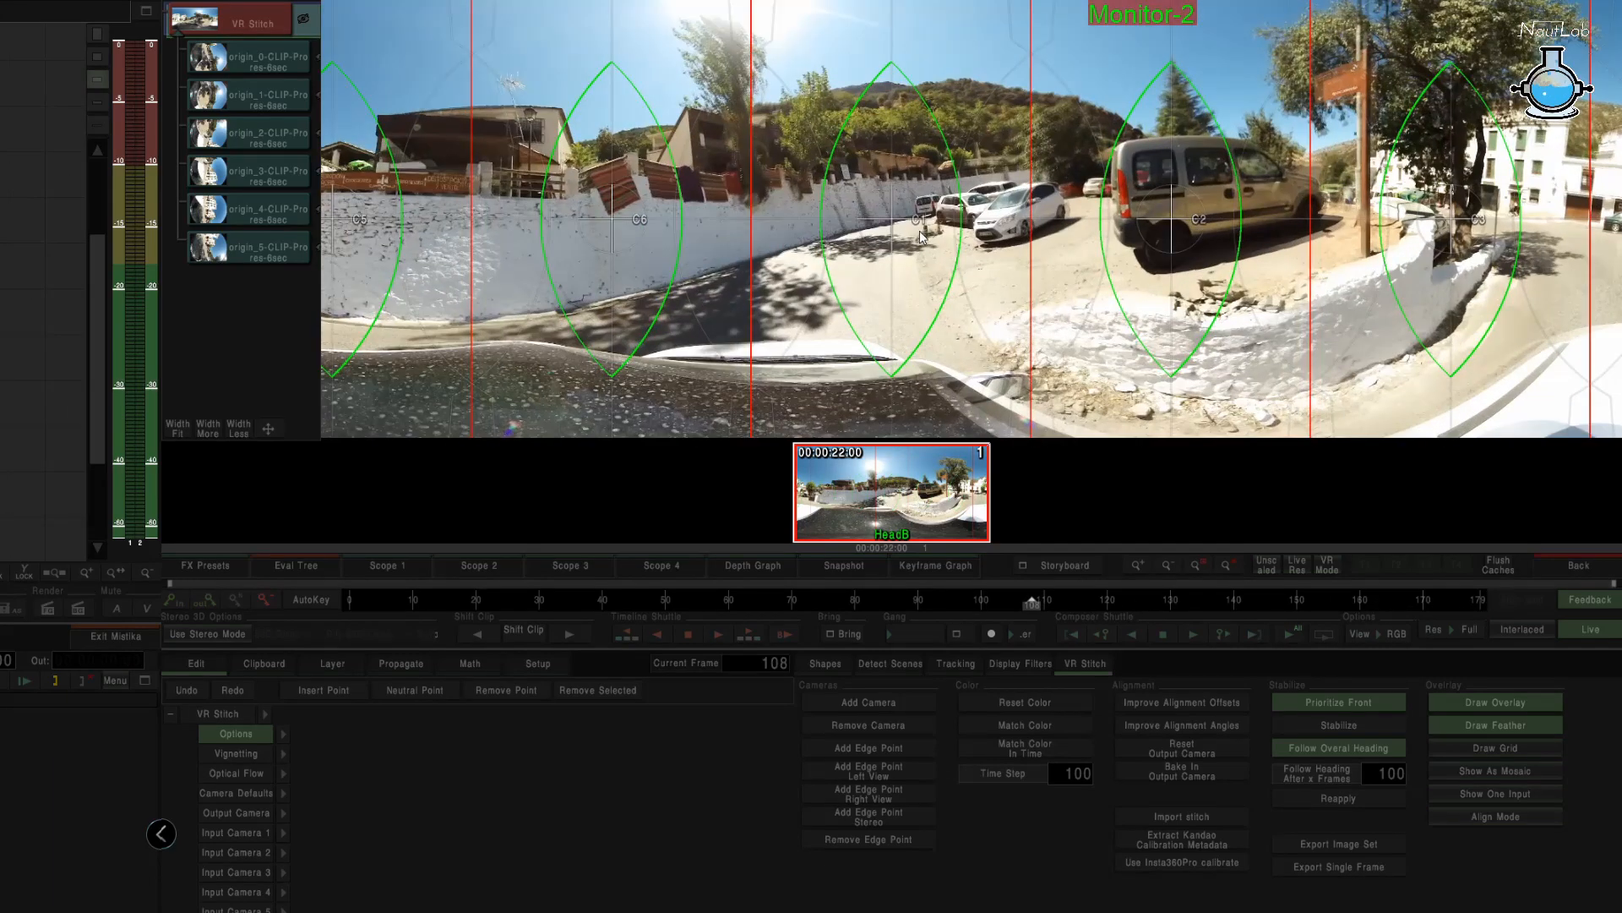
scroll(863, 246, down, 3)
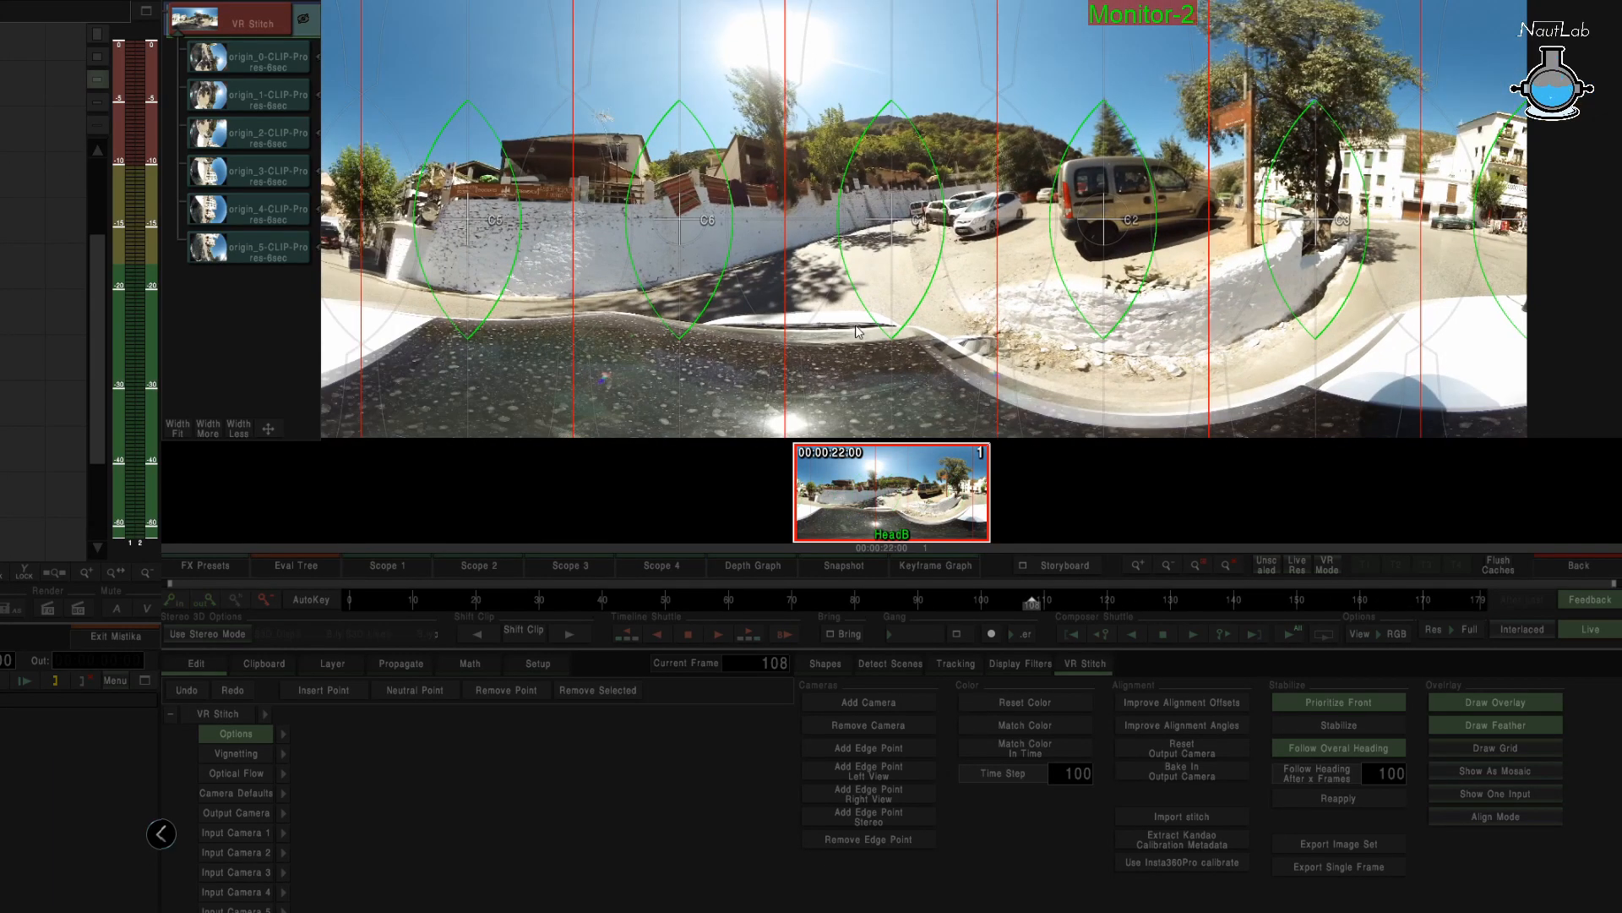
scroll(883, 321, down, 2)
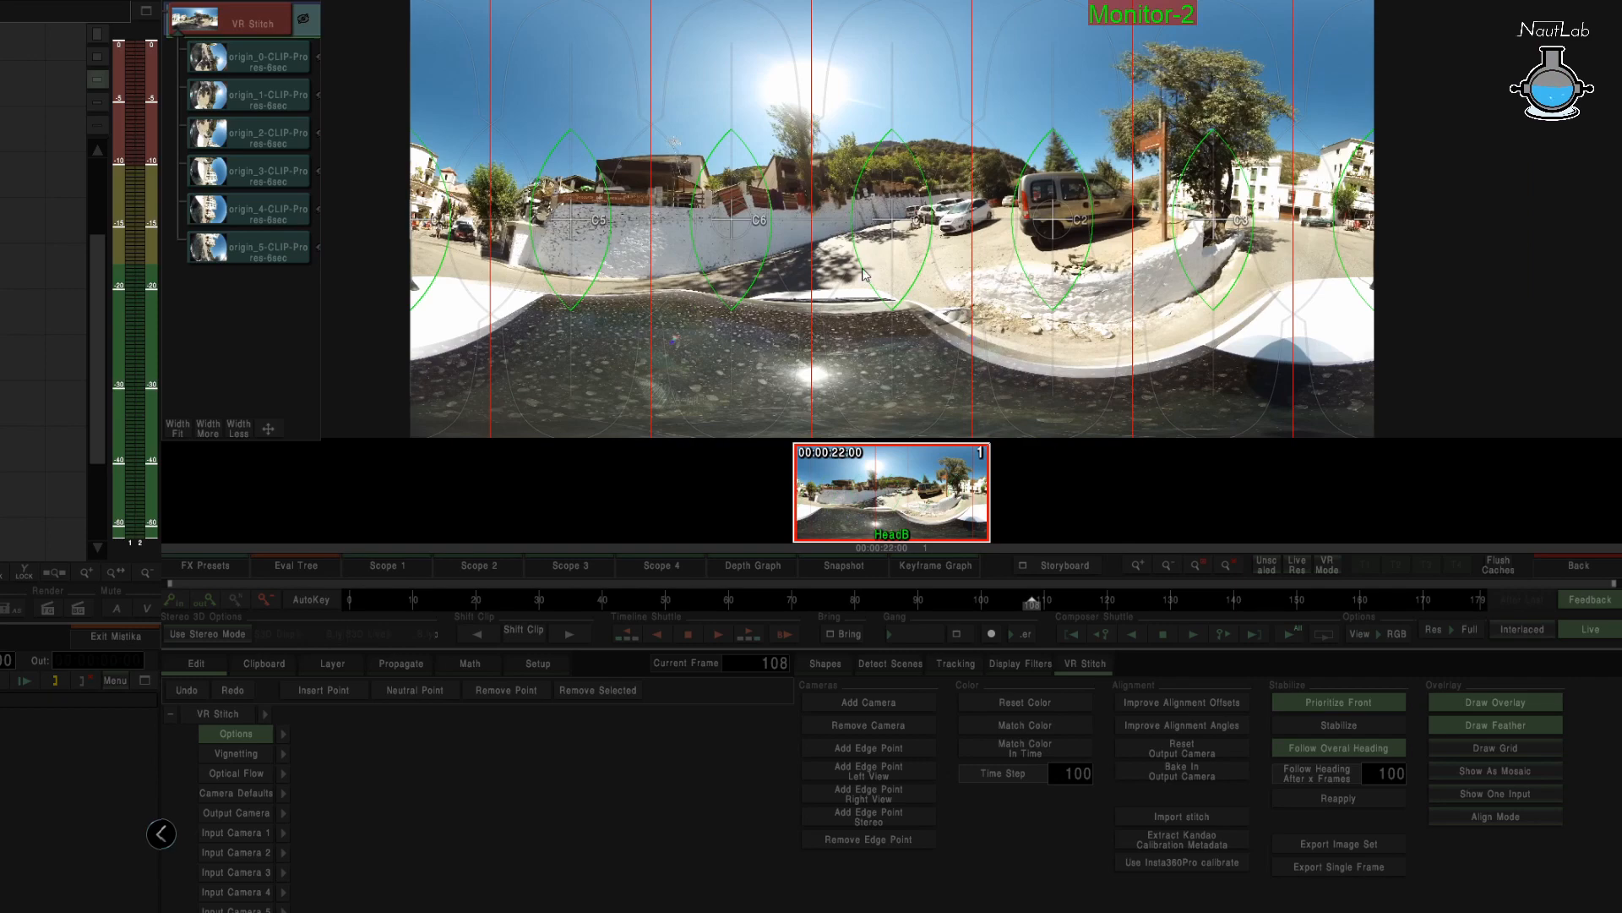
mouse_move(1031, 603)
mouse_down()
mouse_move(1482, 606)
mouse_move(1038, 606)
mouse_up()
drag(689, 614, 393, 605)
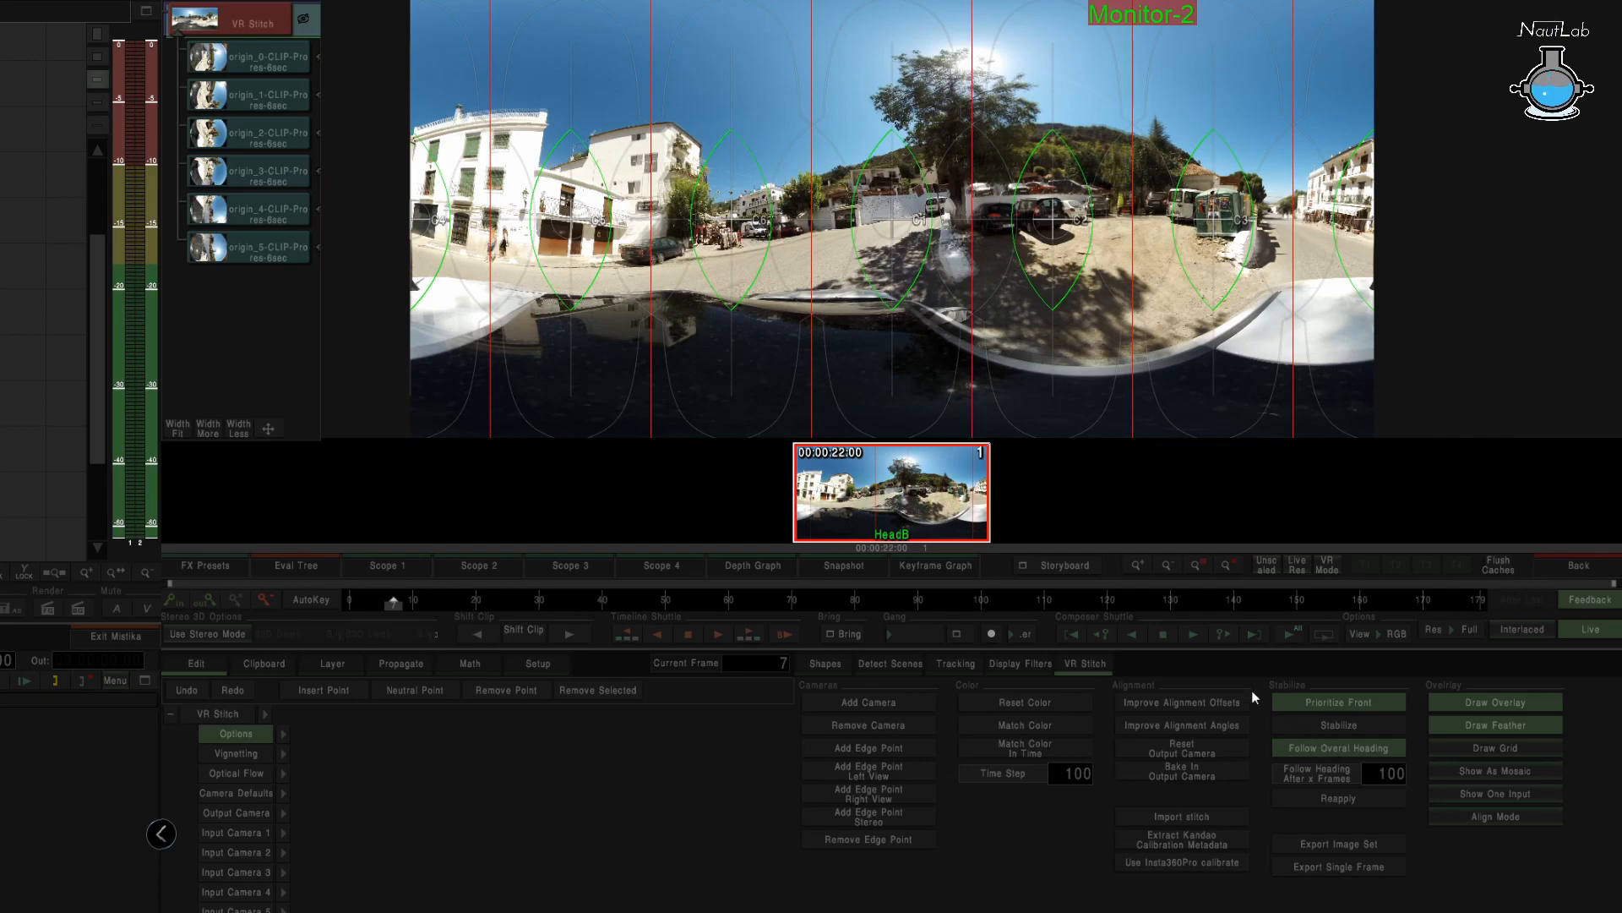
drag(396, 609, 685, 578)
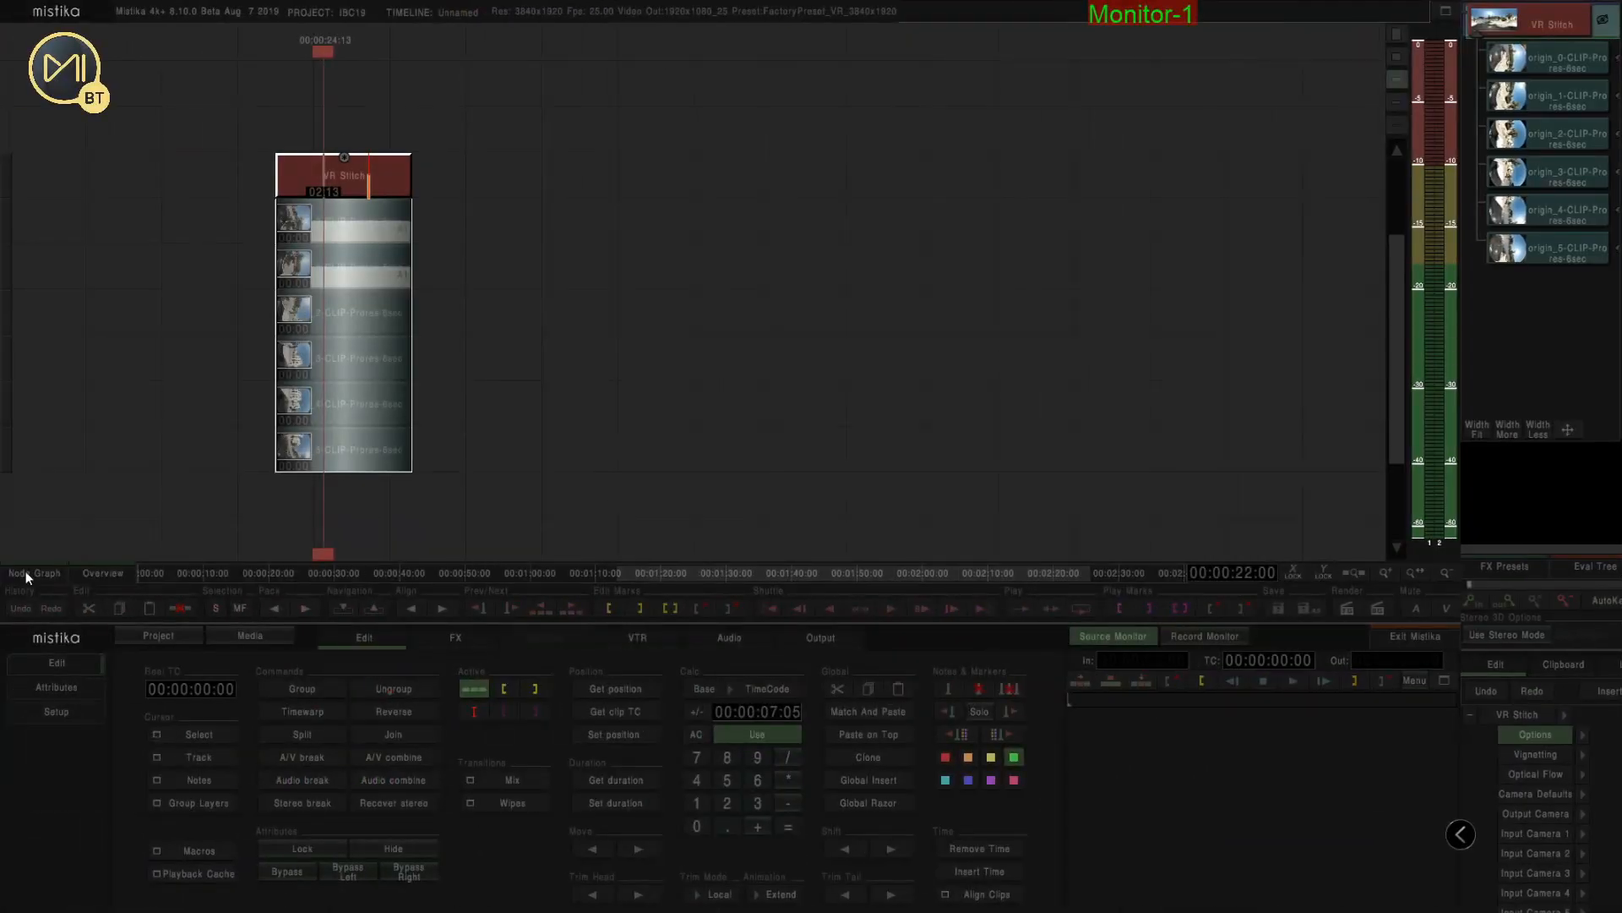
click(26, 573)
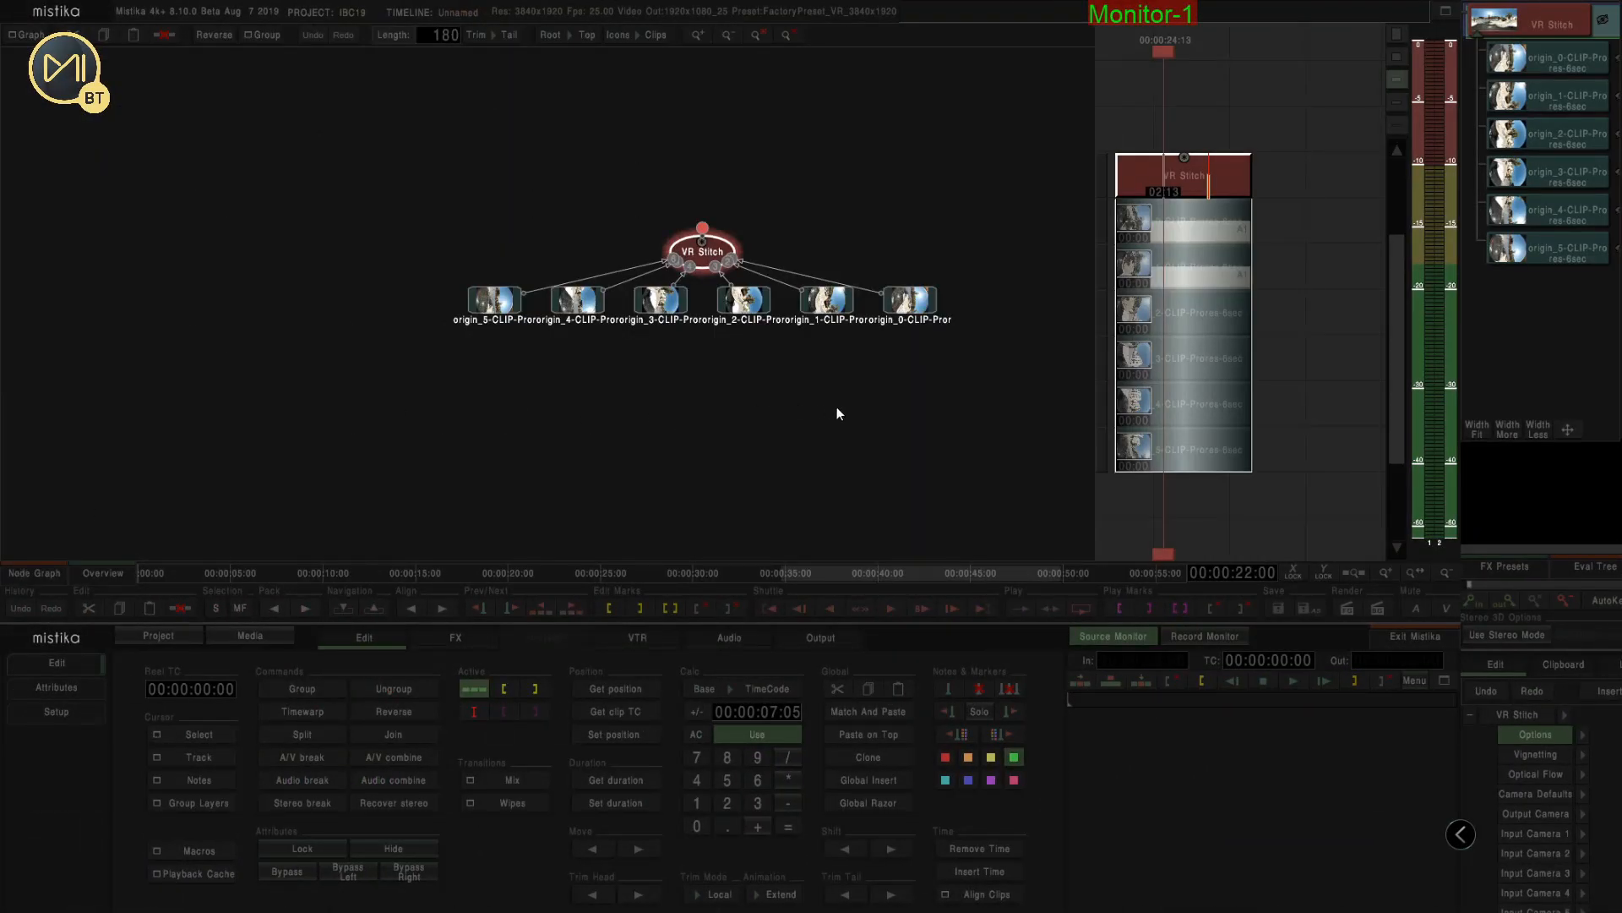
drag(1112, 135, 1180, 338)
drag(1305, 485, 1306, 485)
drag(1235, 458, 1421, 454)
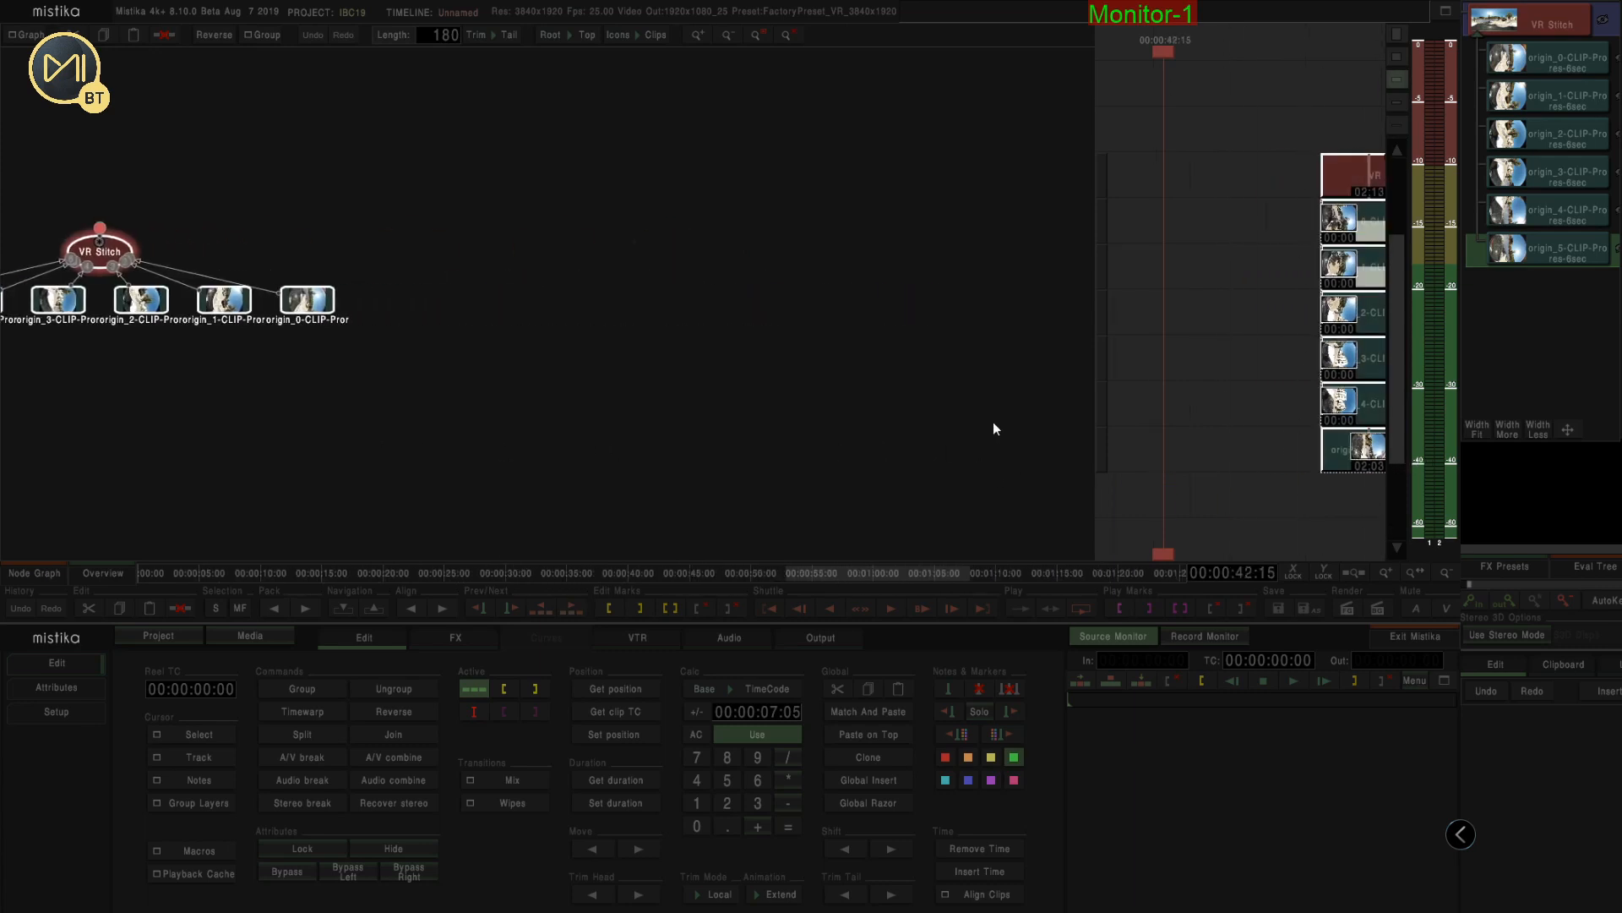
click(1200, 400)
drag(1281, 412, 1245, 309)
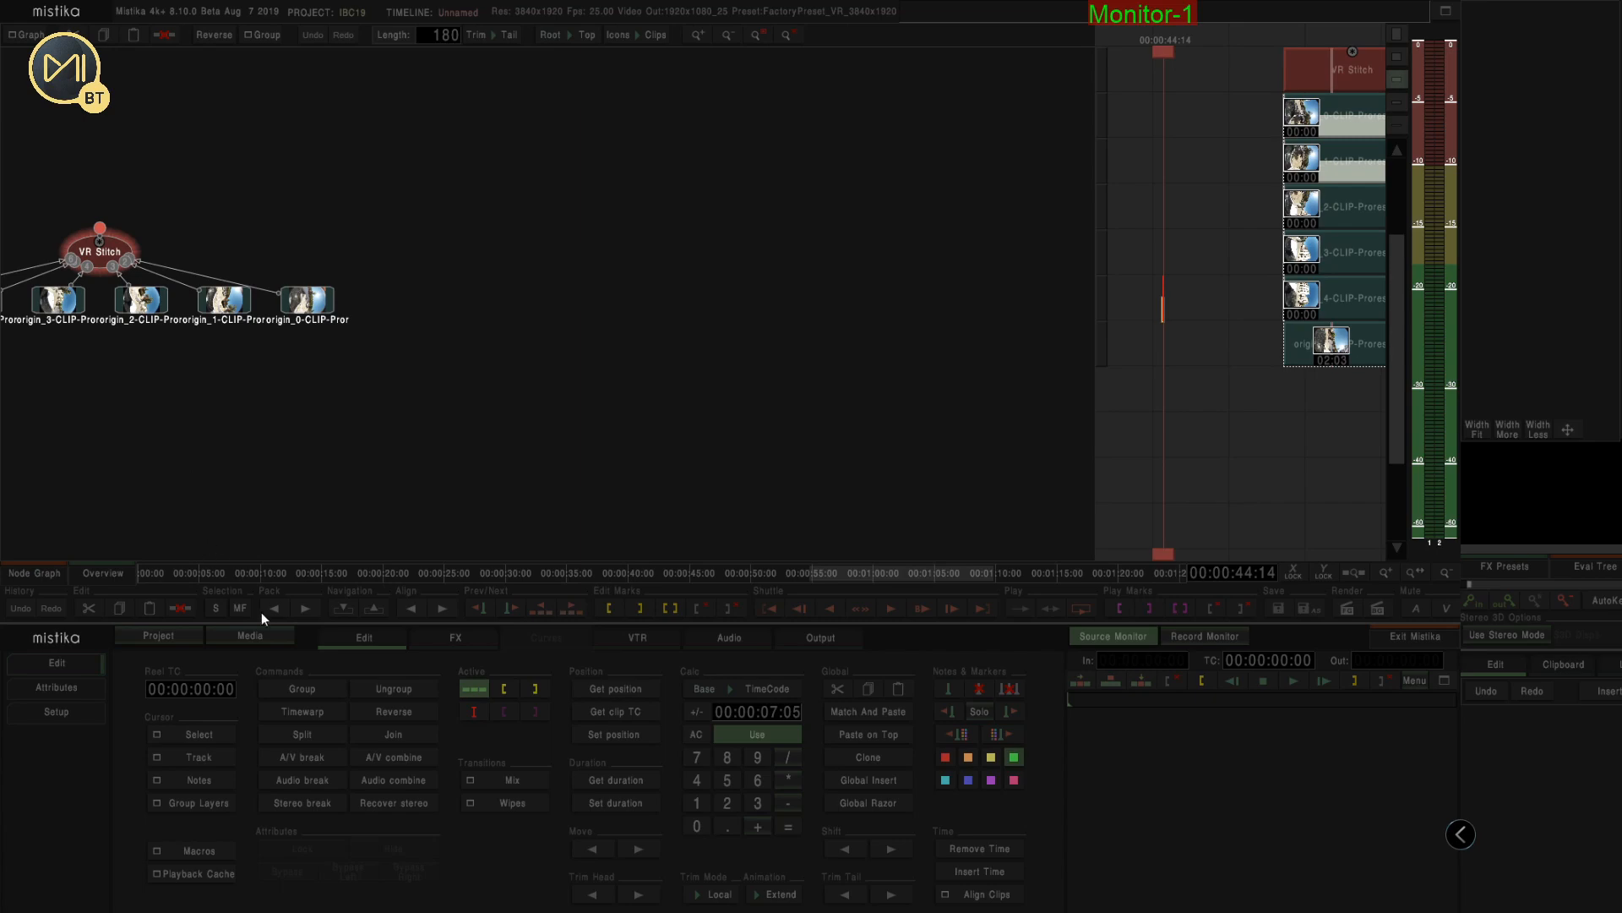
Load the Alpujarra_2 clips into the timeline again below the existing stack
click(252, 634)
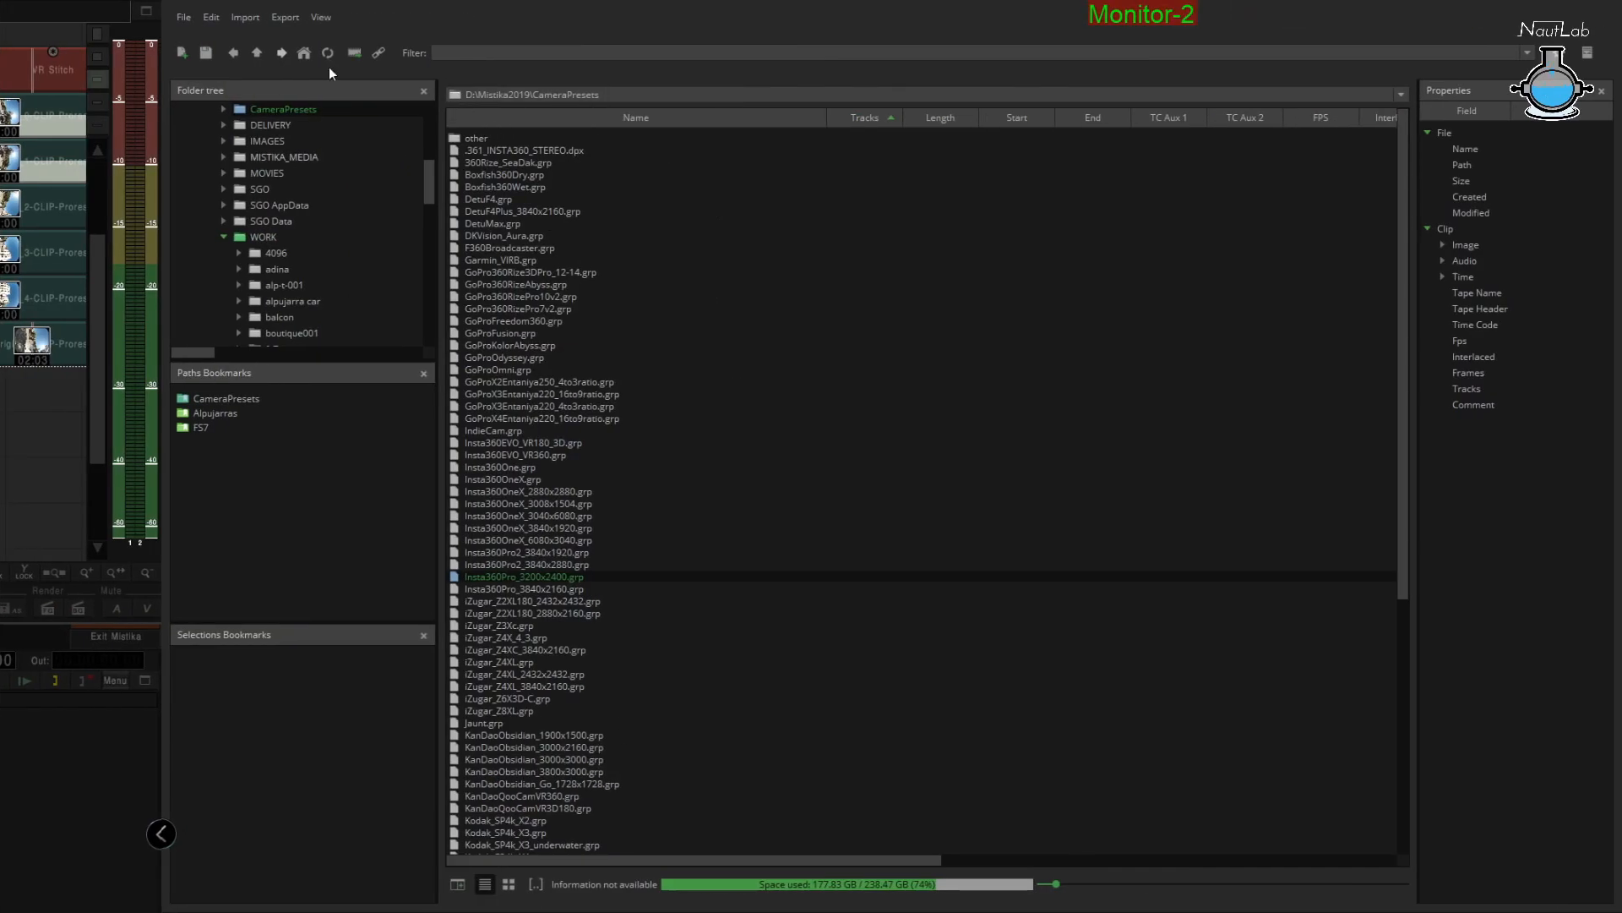
click(304, 52)
double_click(469, 182)
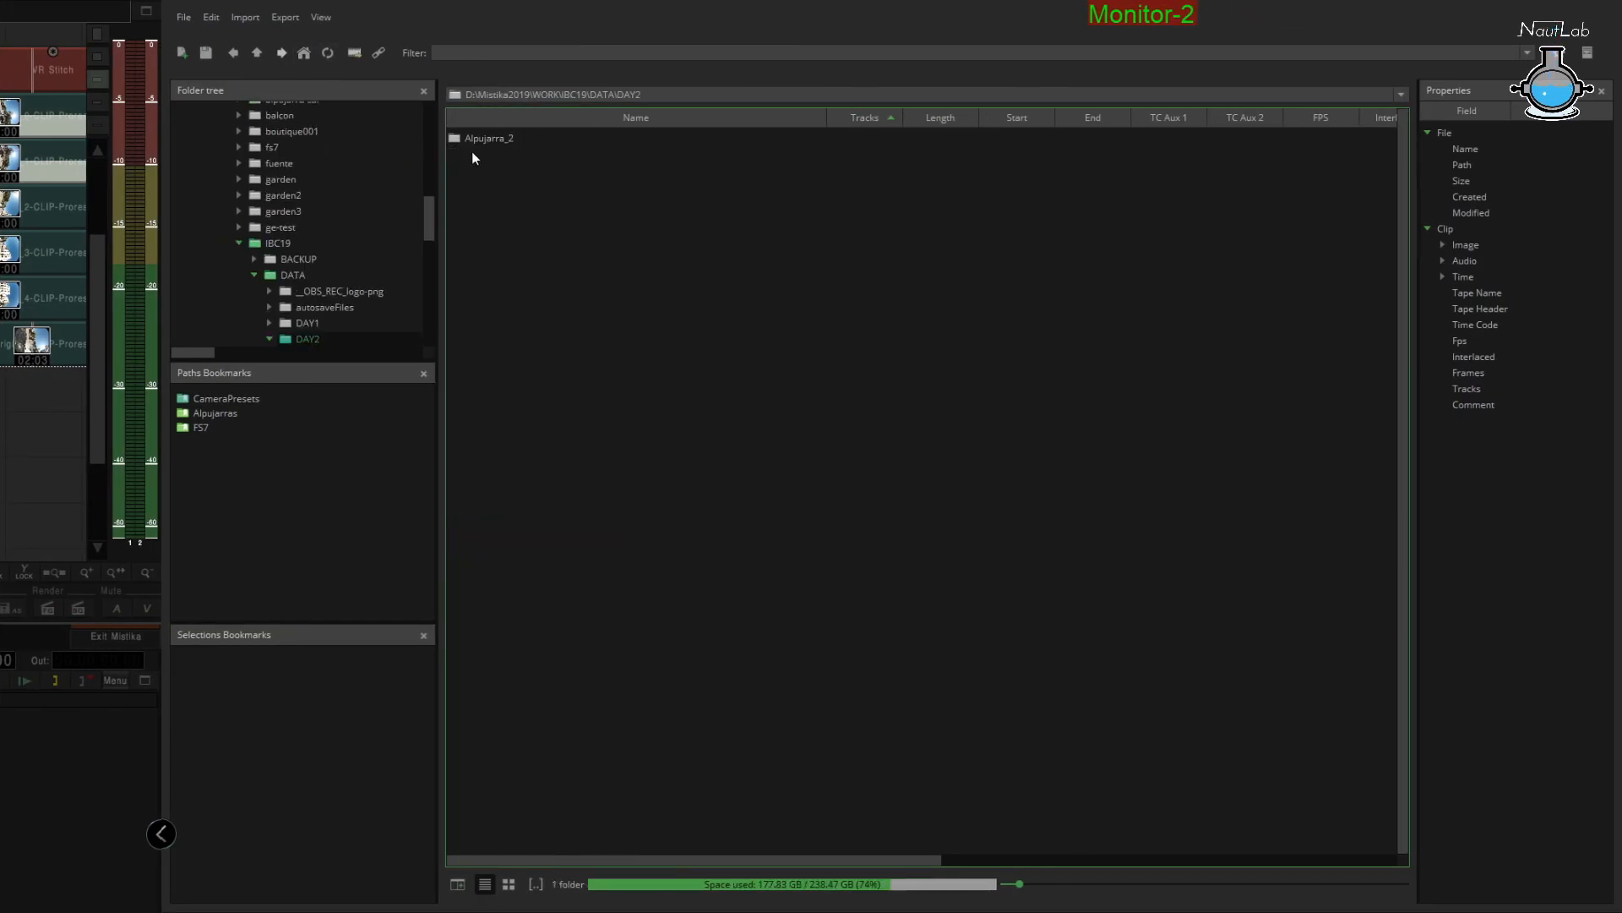
double_click(473, 138)
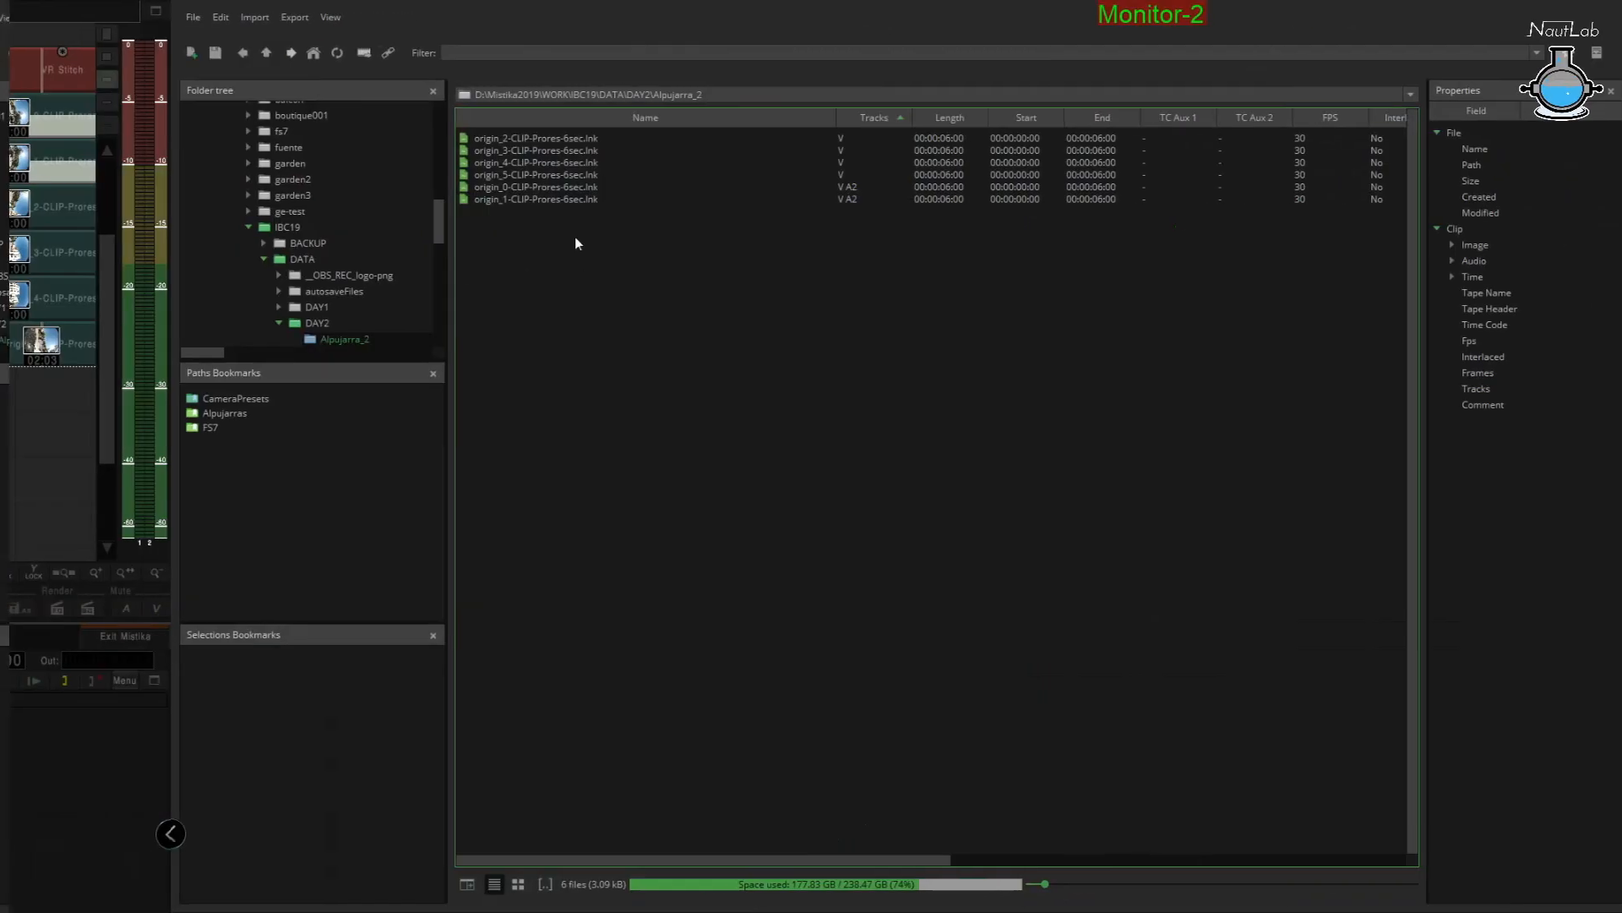
drag(578, 243, 524, 134)
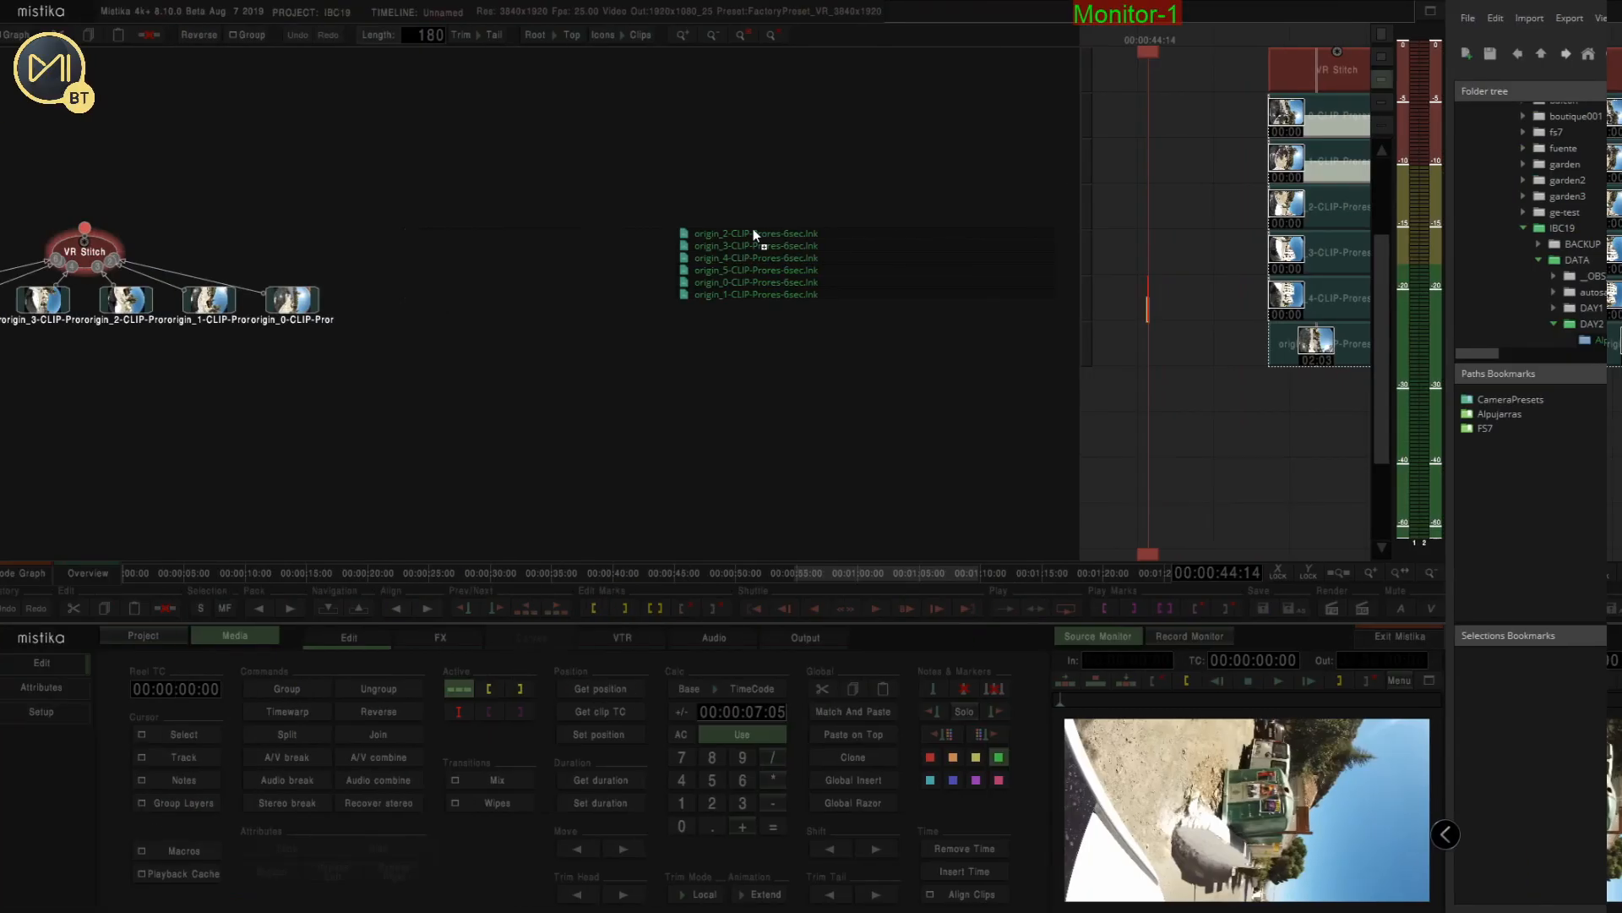
drag(753, 229, 571, 228)
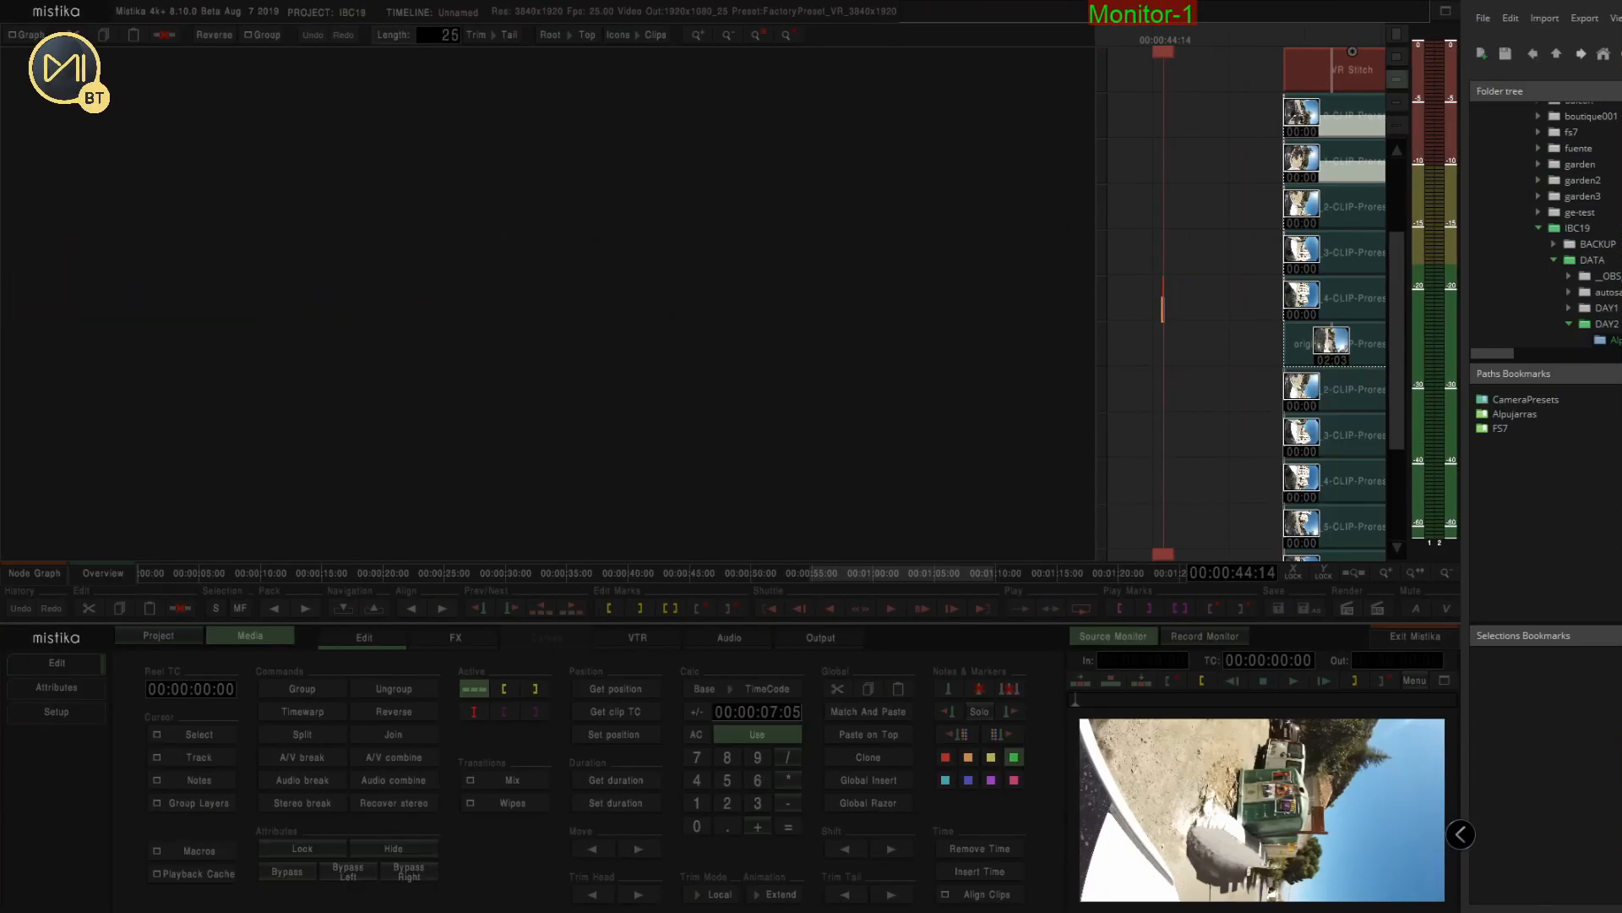
Move the second set of clips into a separate stack beside the VR Stitch stack
click(25, 36)
click(40, 82)
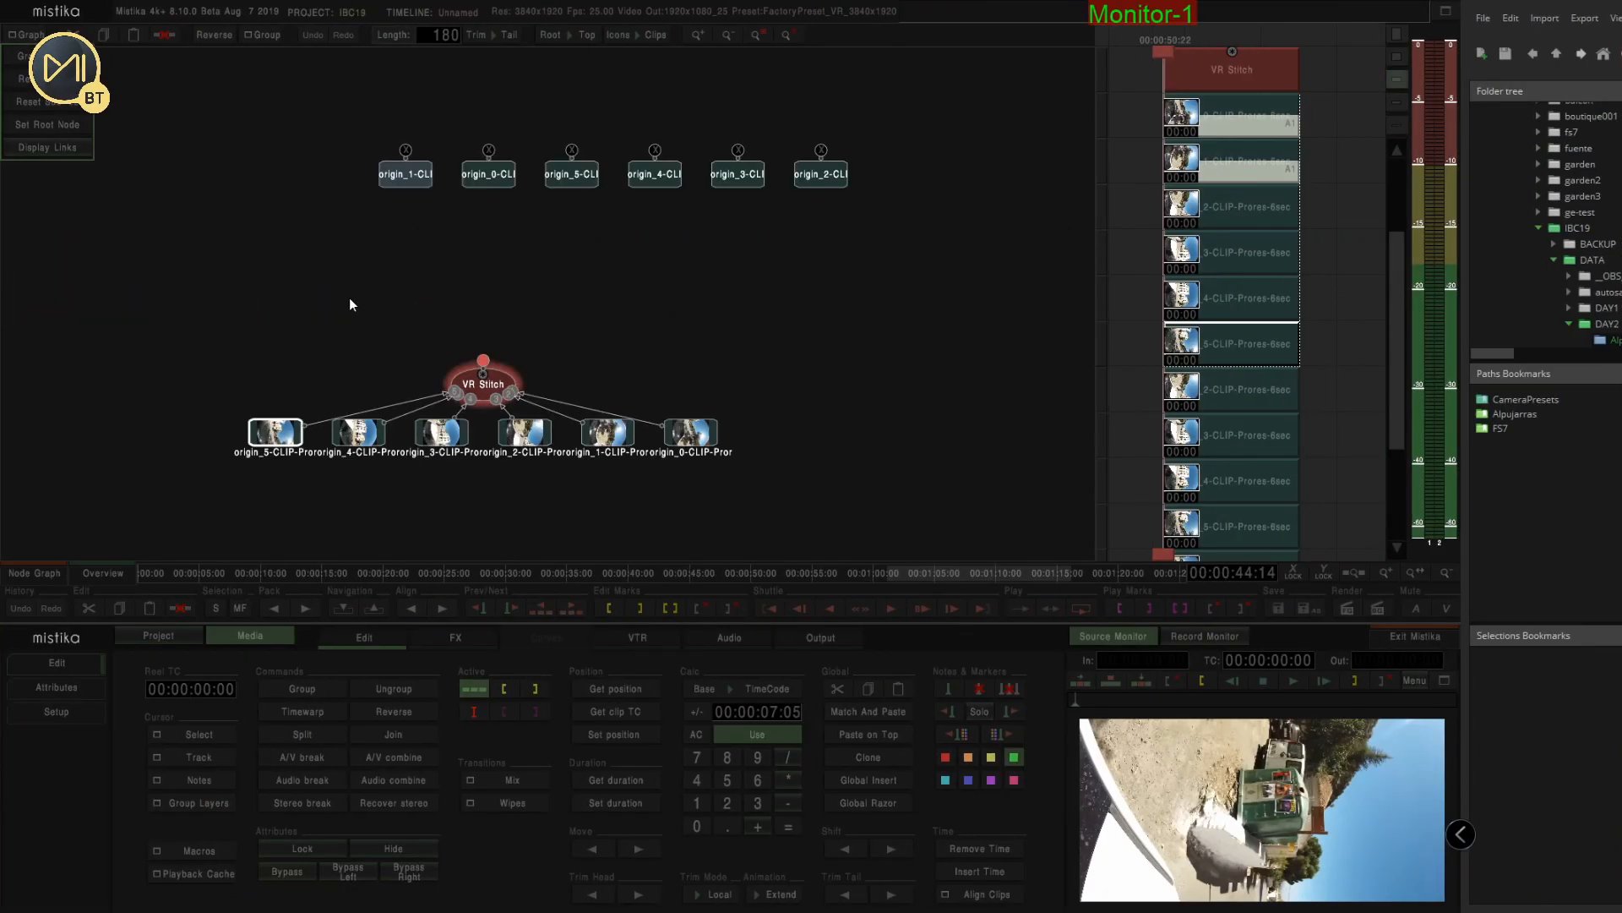
drag(625, 300, 512, 282)
click(27, 573)
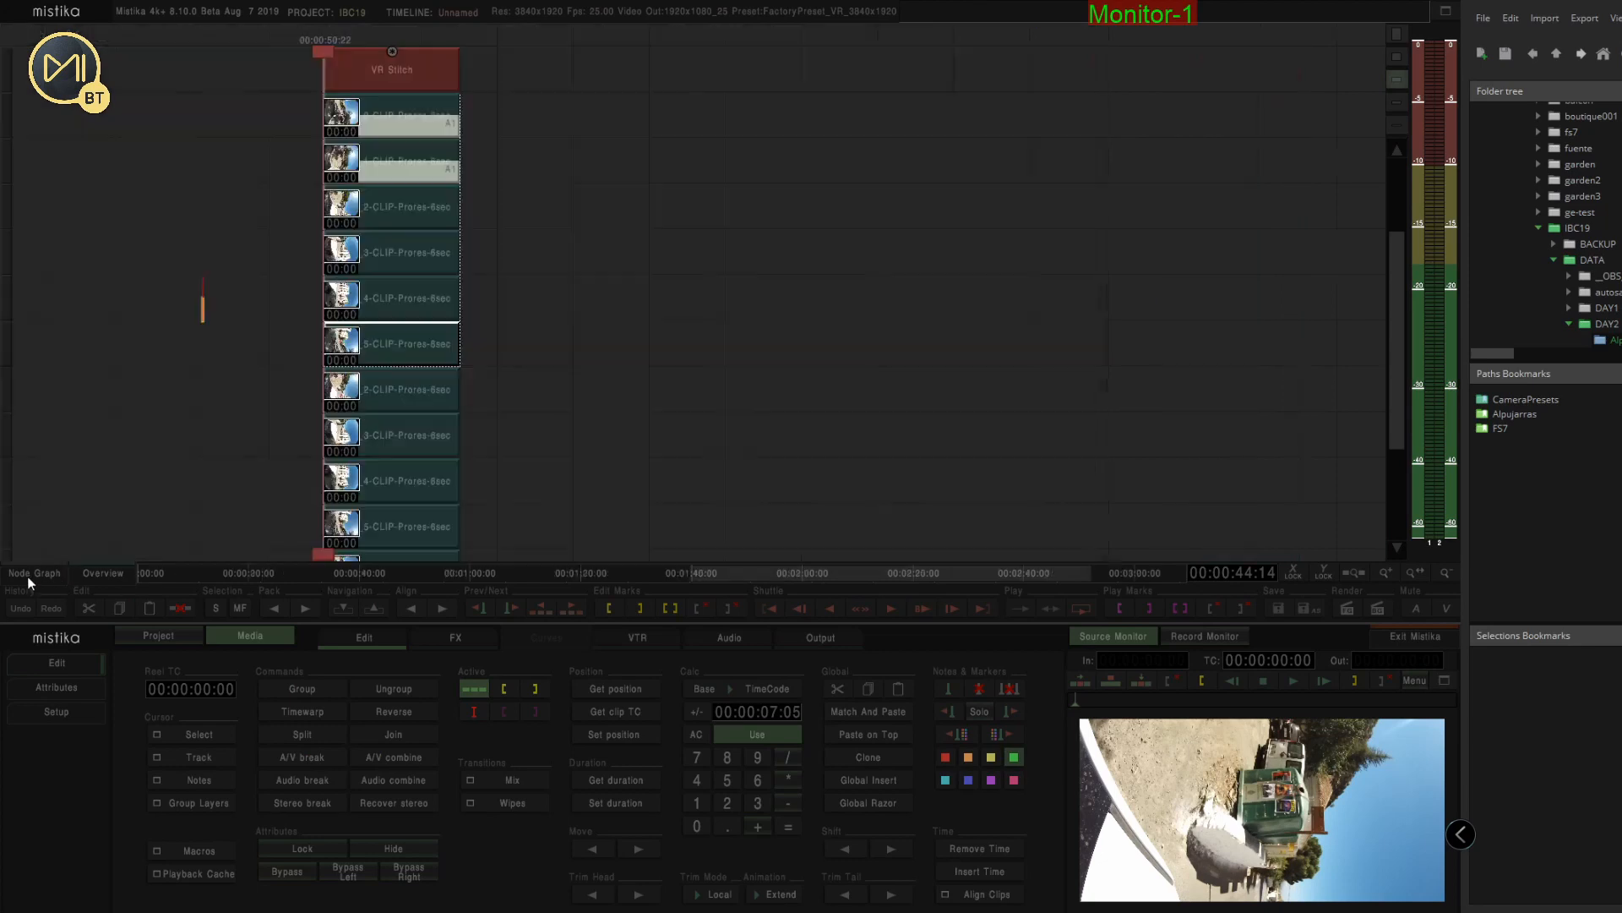
drag(275, 380, 474, 305)
drag(540, 524, 540, 523)
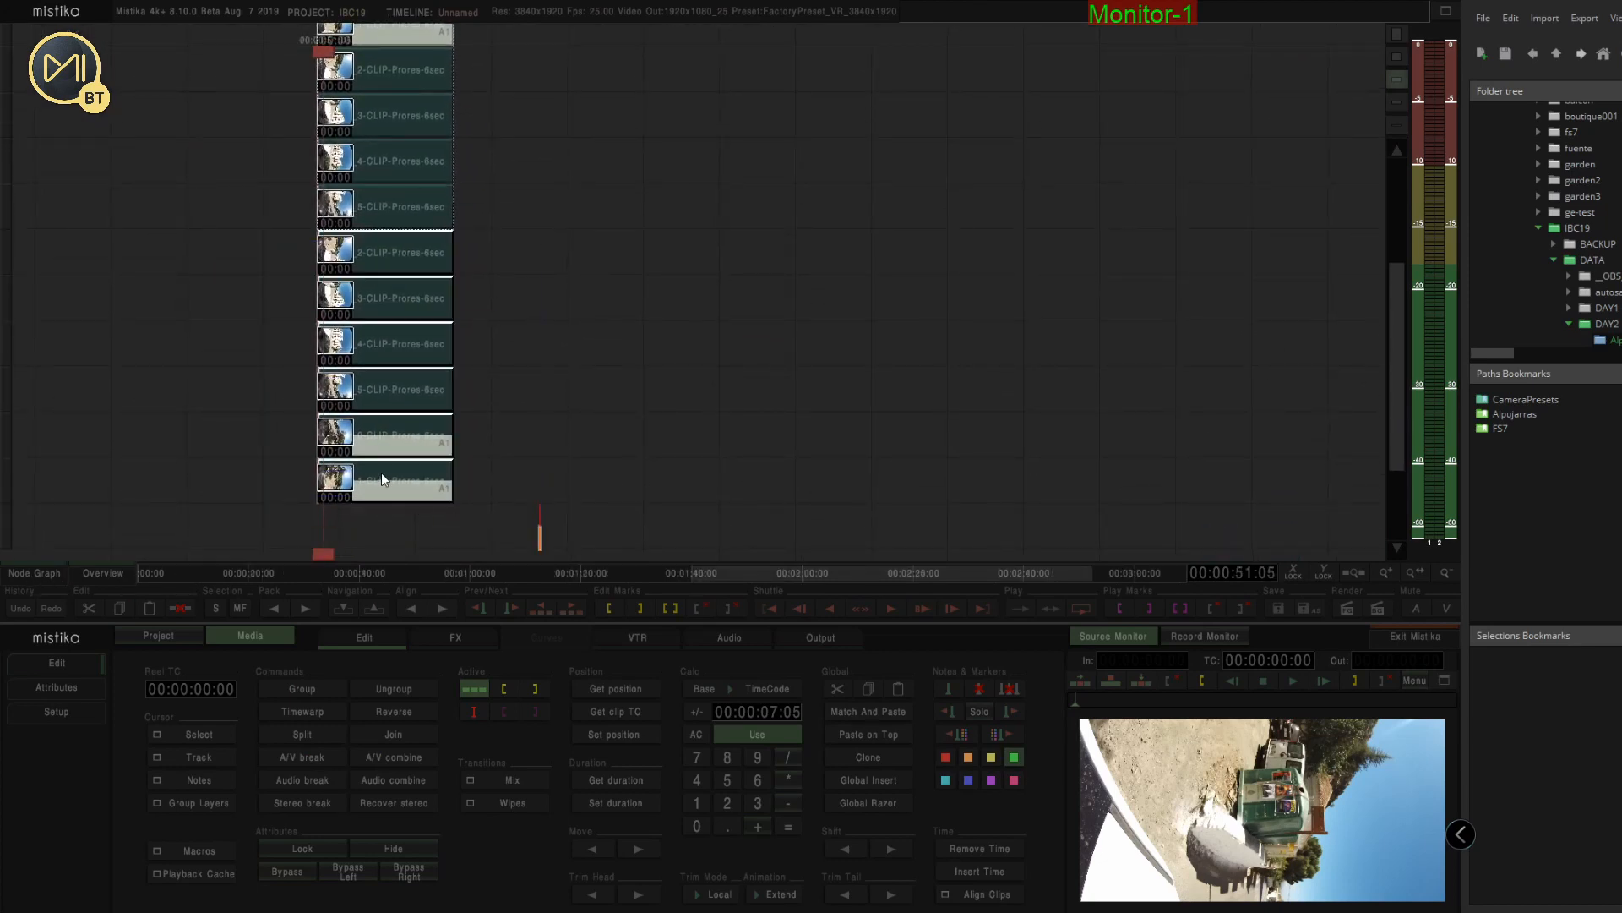
drag(382, 474, 564, 201)
drag(680, 220, 714, 420)
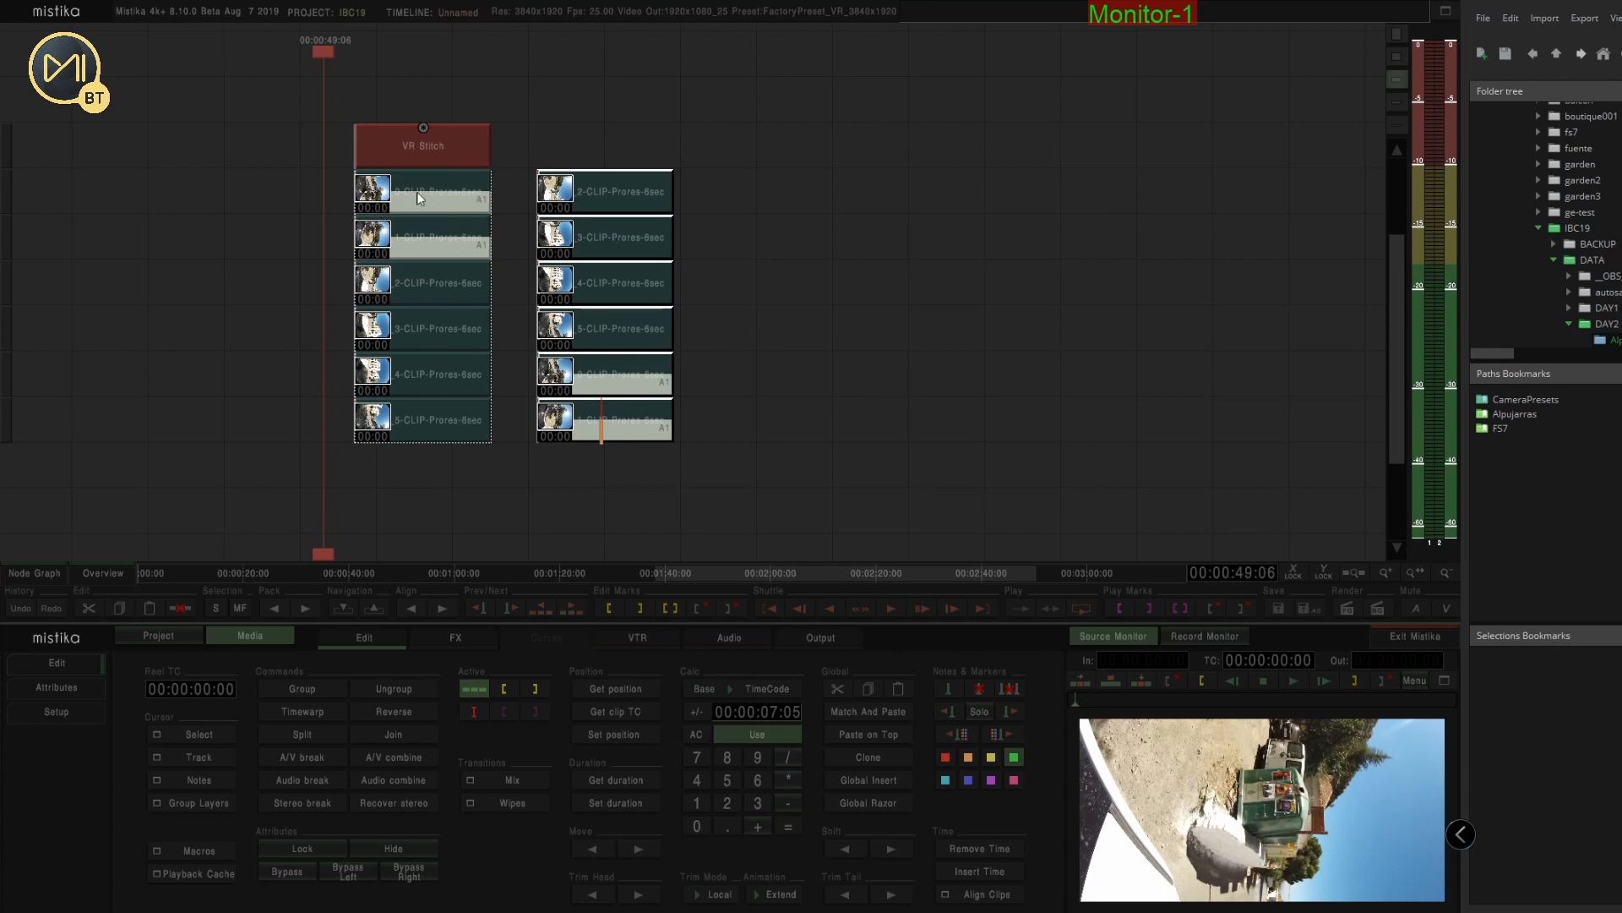
click(424, 244)
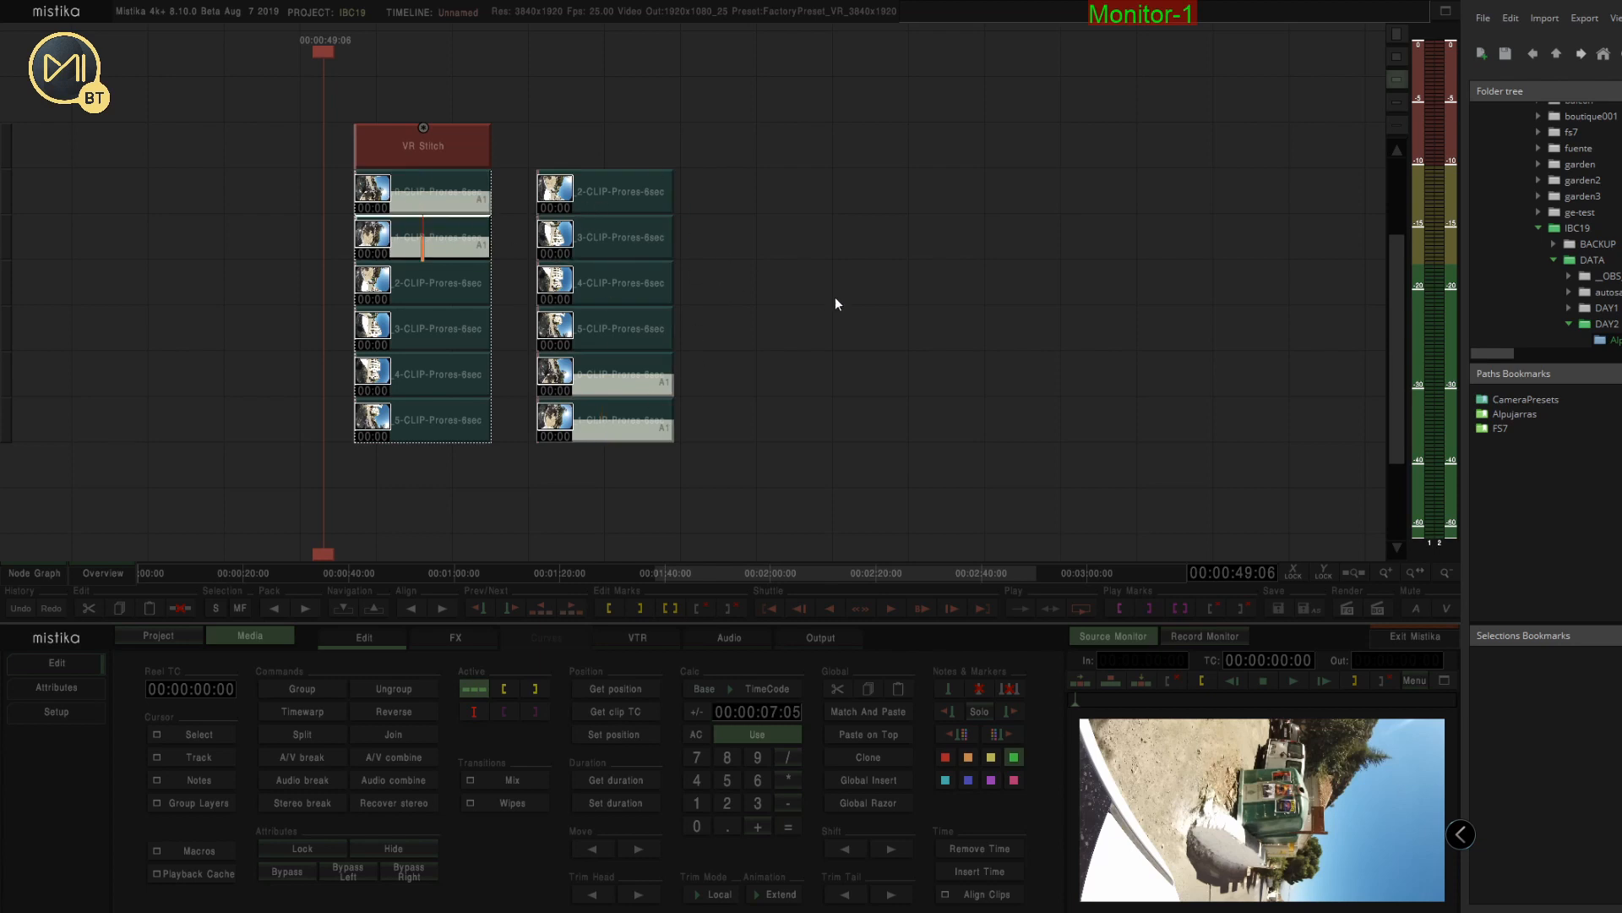
Clone the VR Stitch effect onto the second clip stack and open it for editing
click(452, 148)
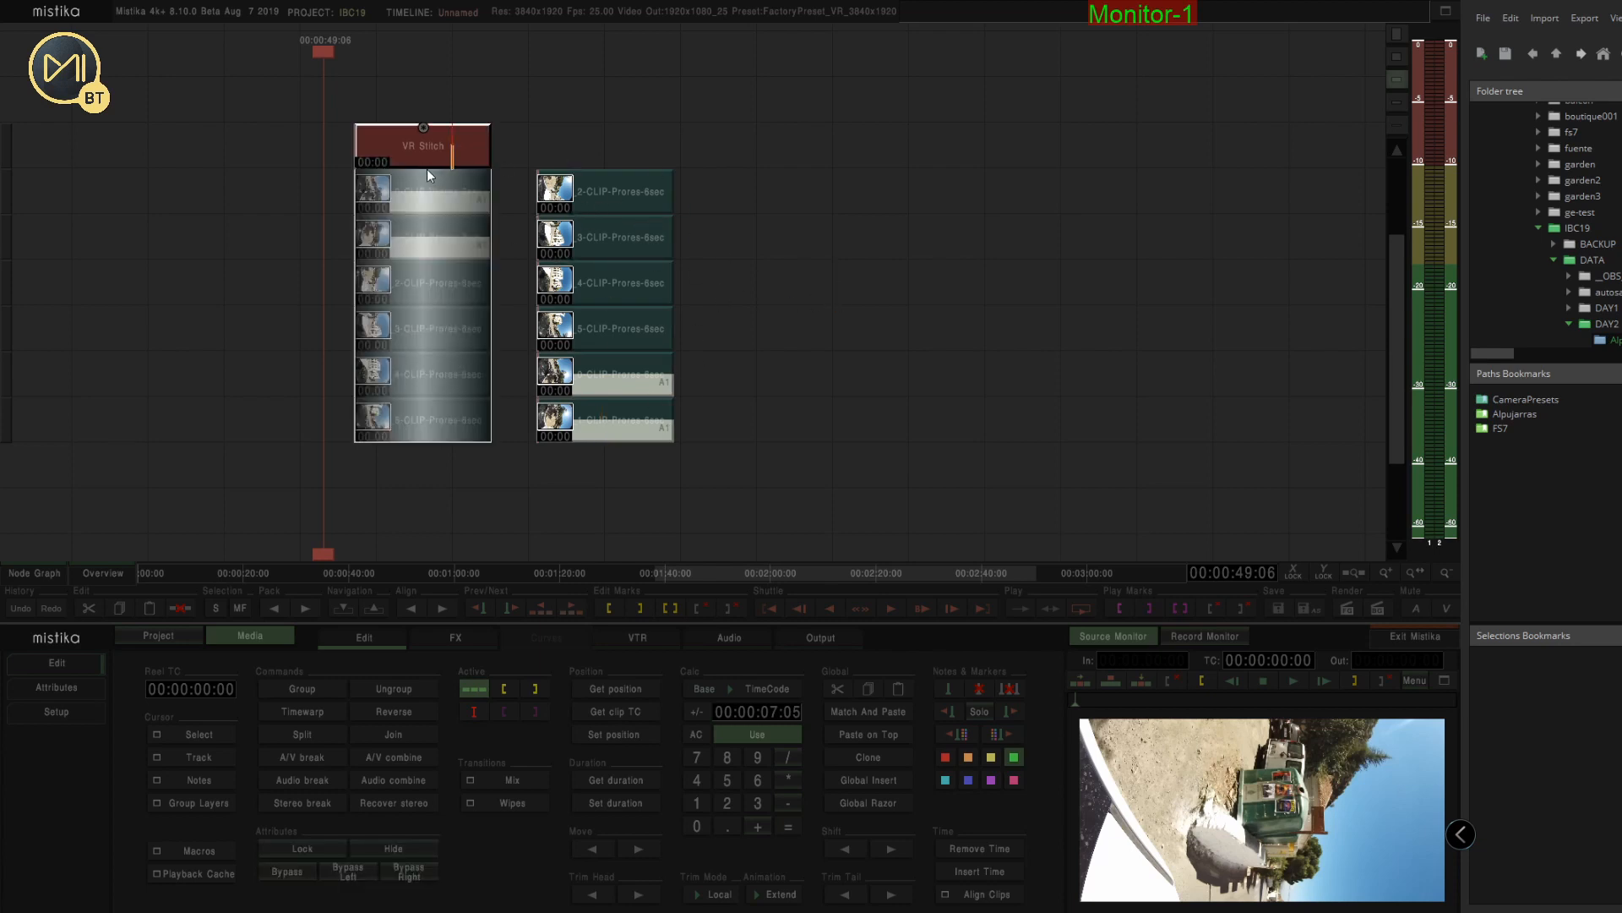
drag(427, 169, 602, 159)
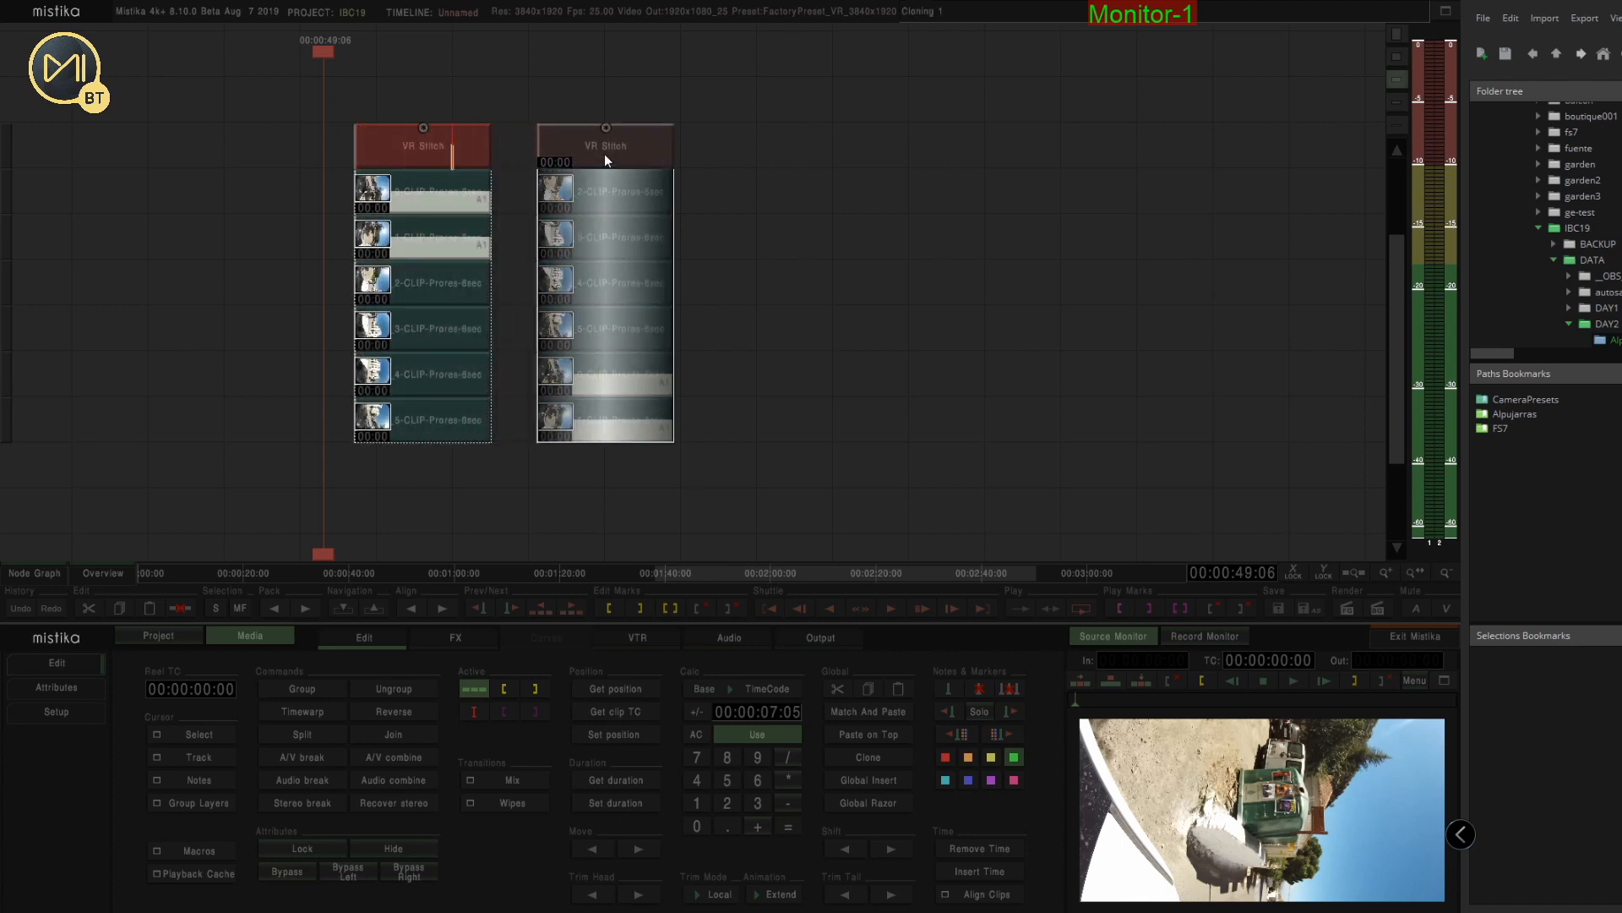
click(605, 159)
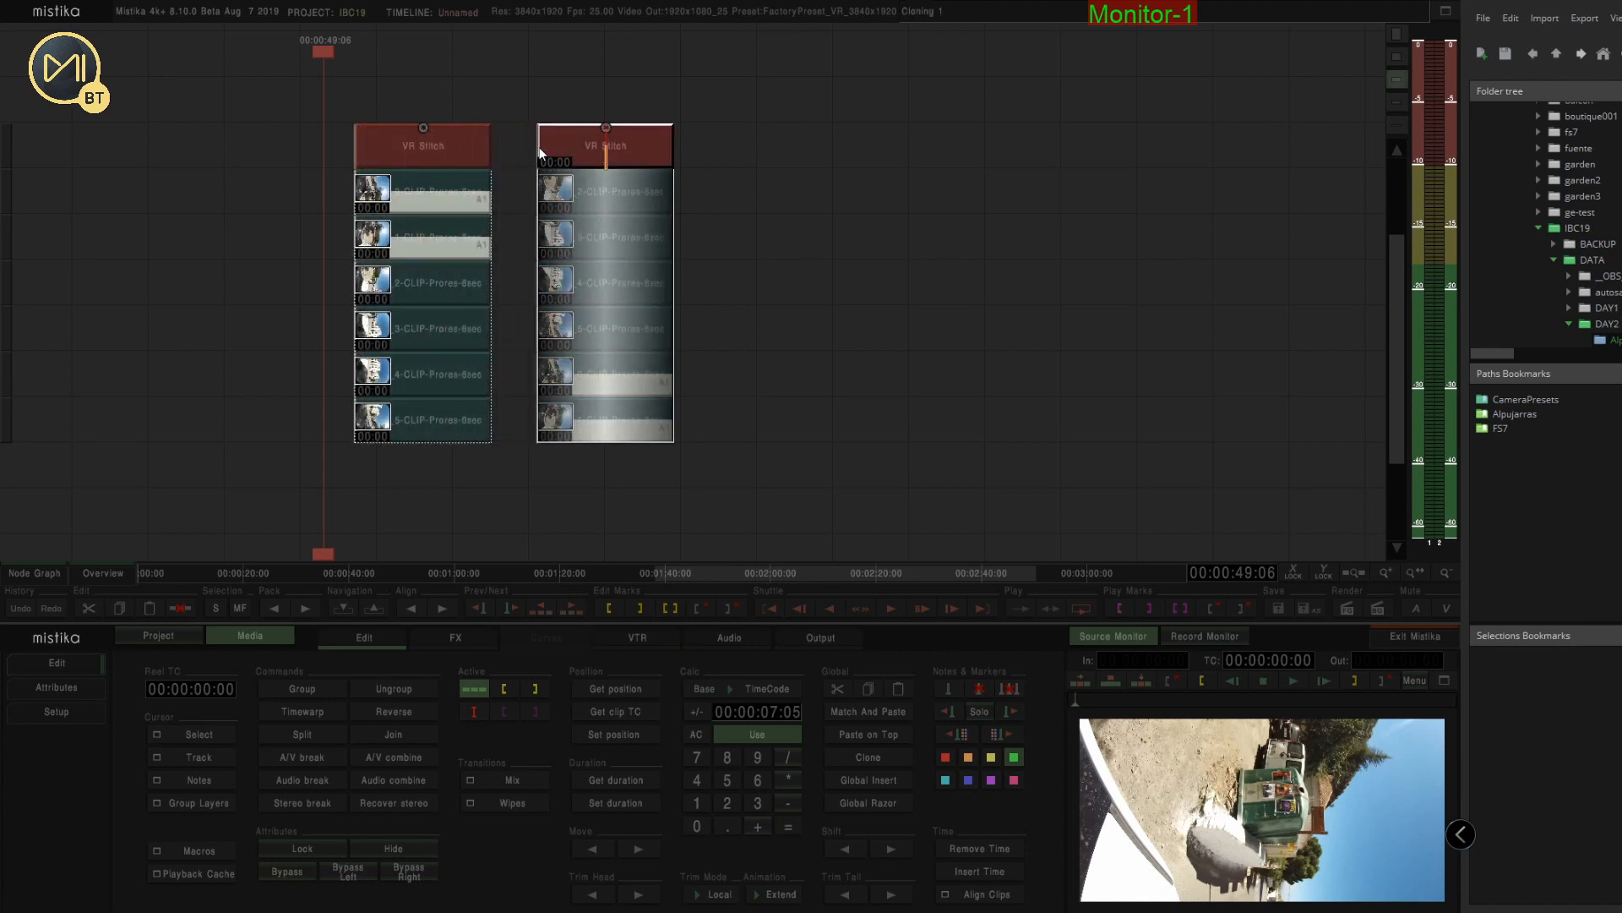
double_click(625, 152)
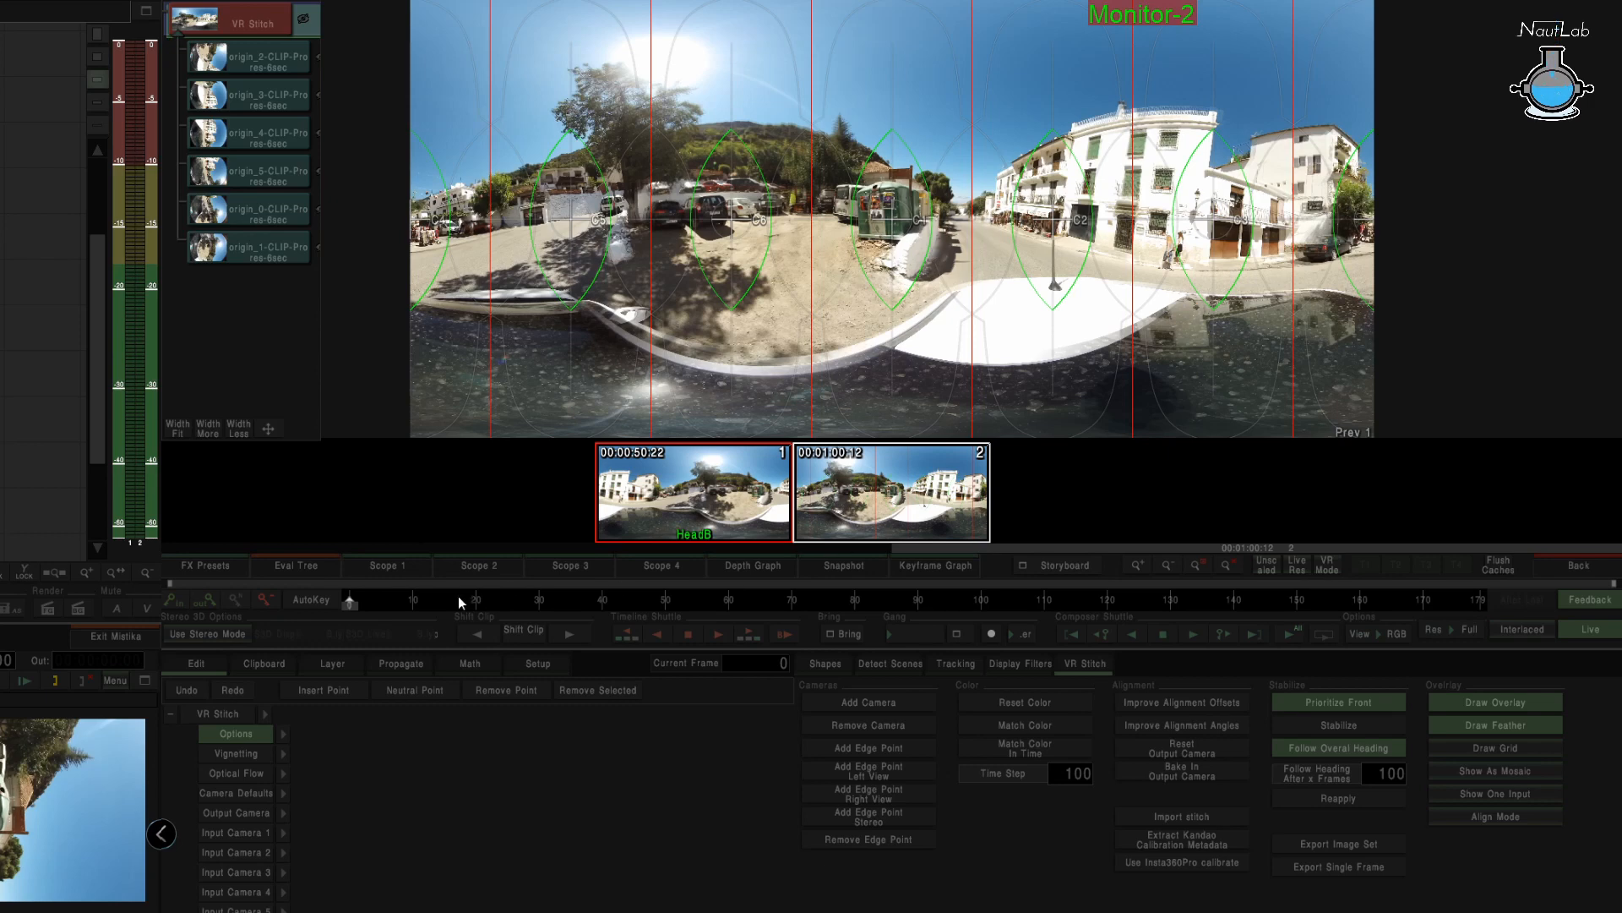
Compare the second stack's stitched panorama against the first stored snapshot
click(743, 512)
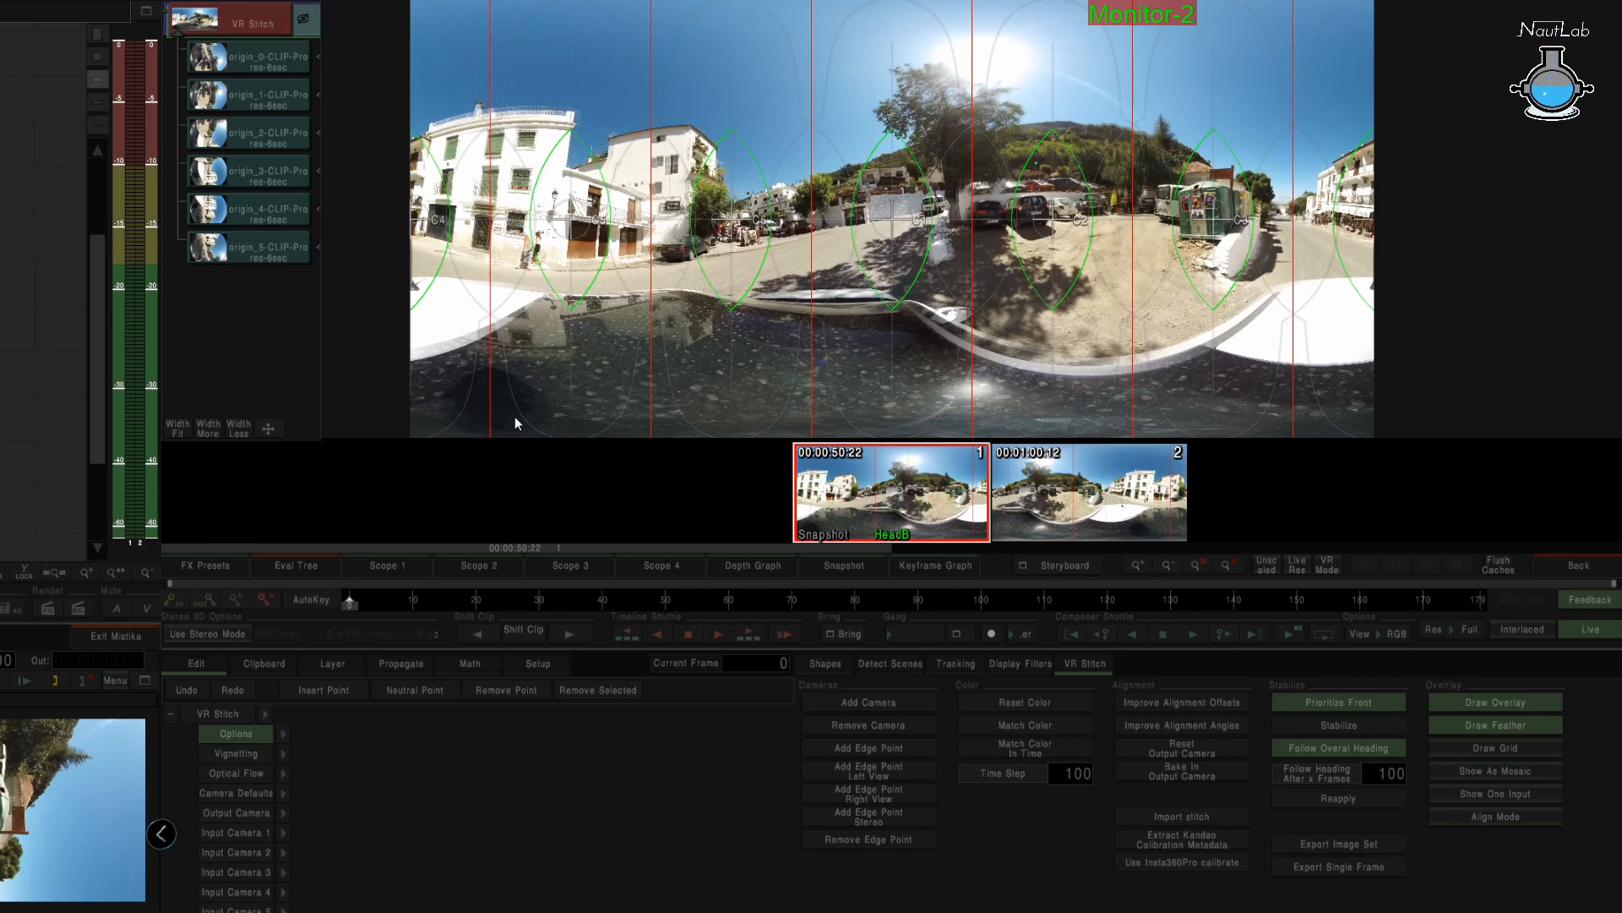
key(Page_Down)
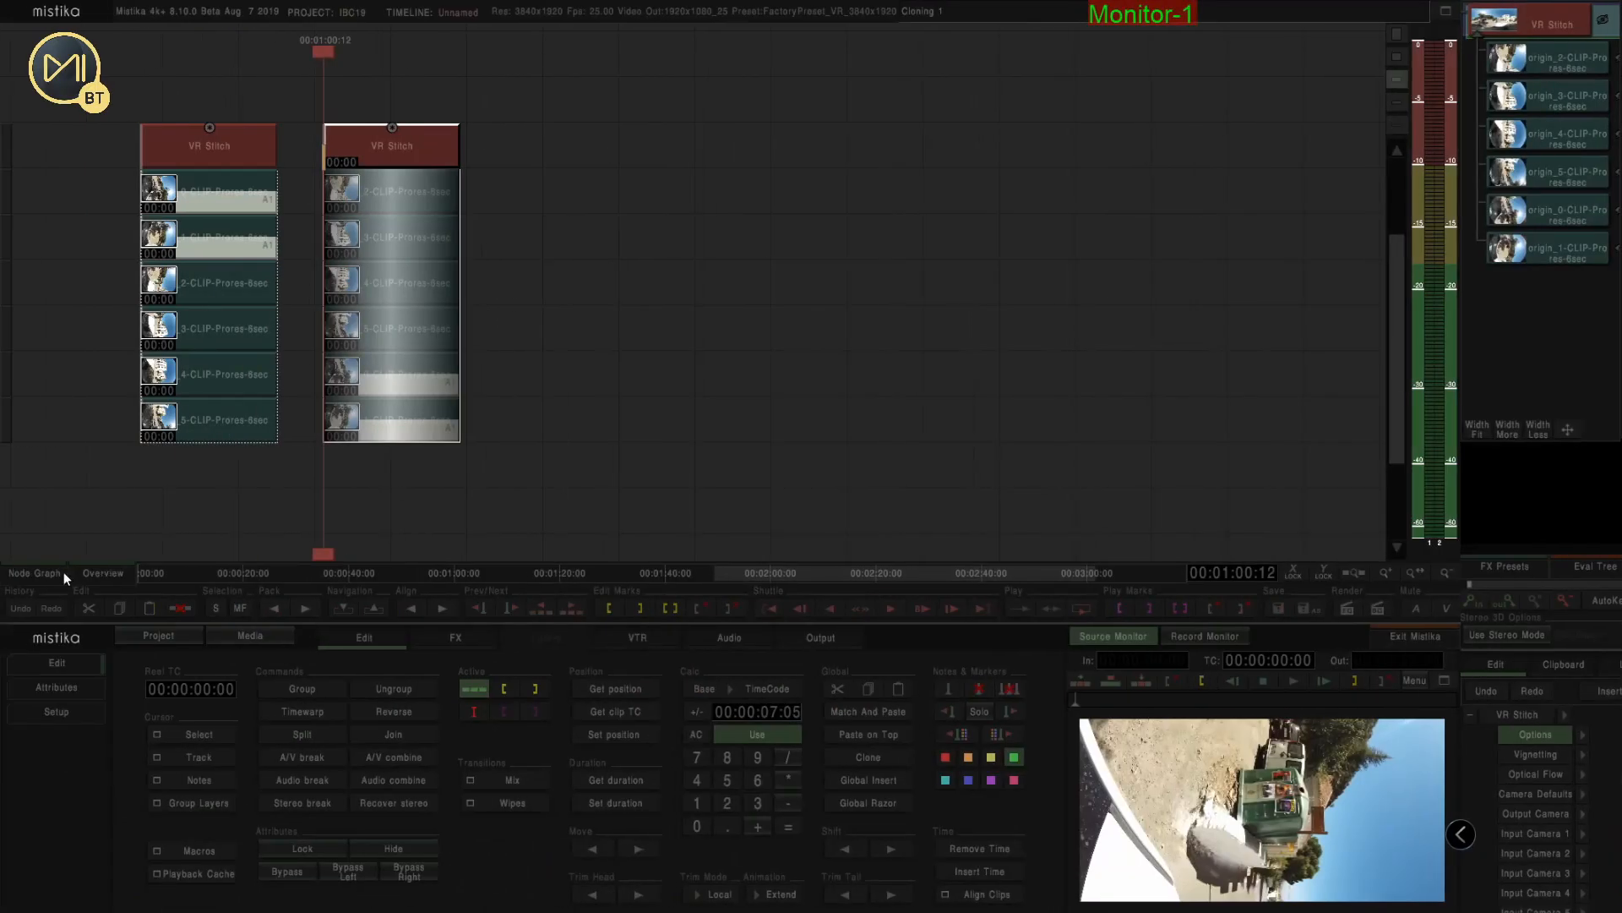
click(27, 572)
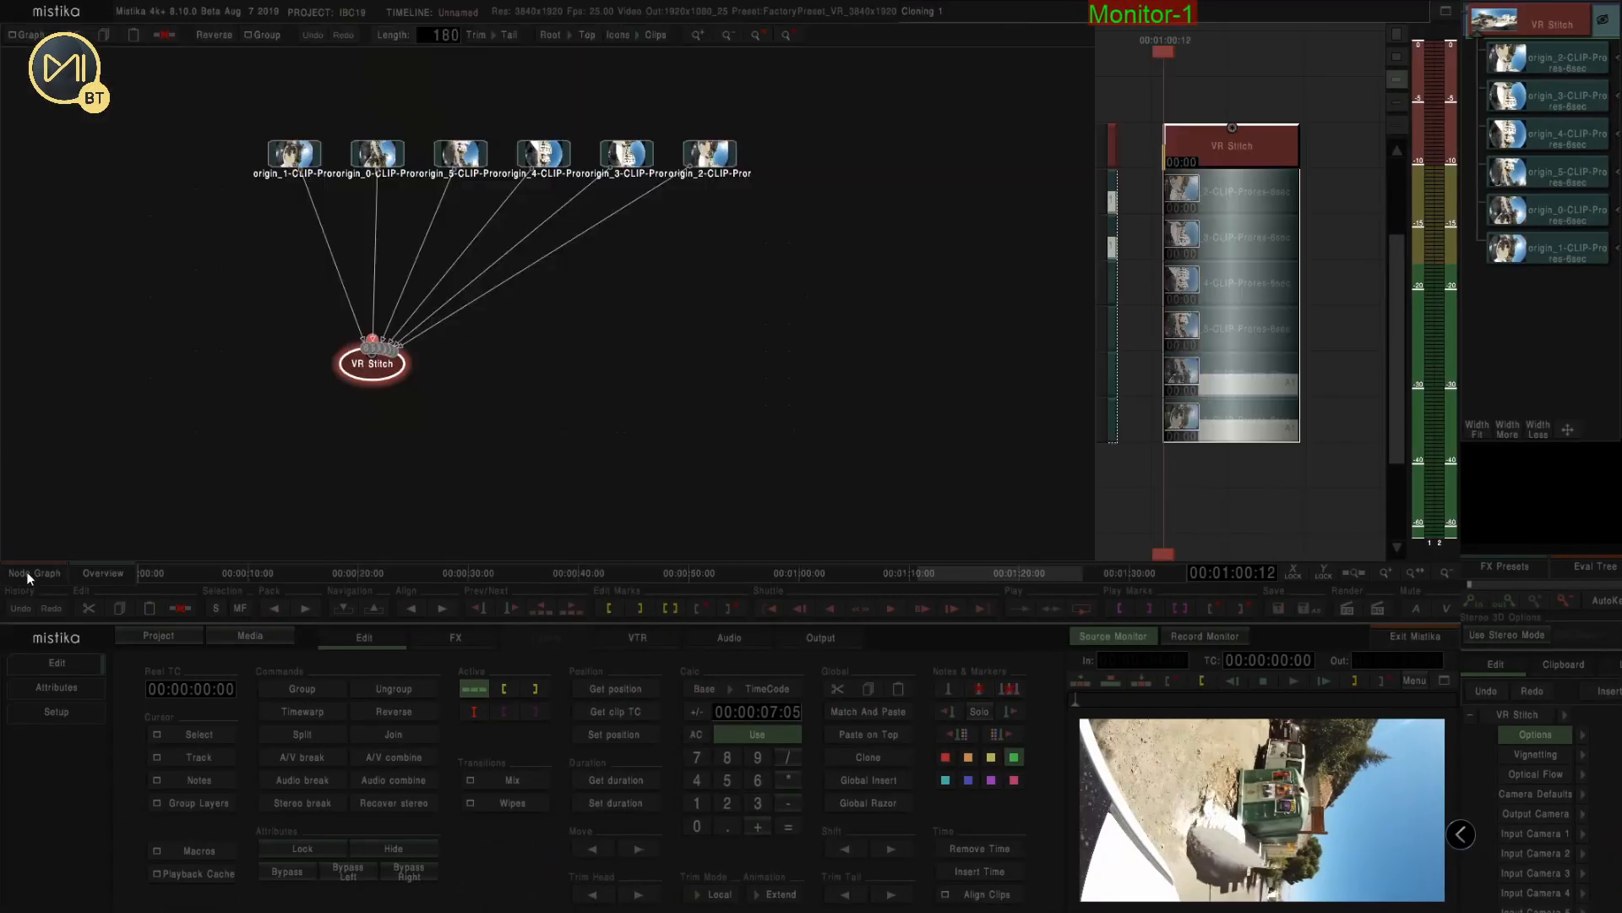
Load the six Alpujarra_2 clips, sorted by name, into the node graph from the media browser
click(242, 640)
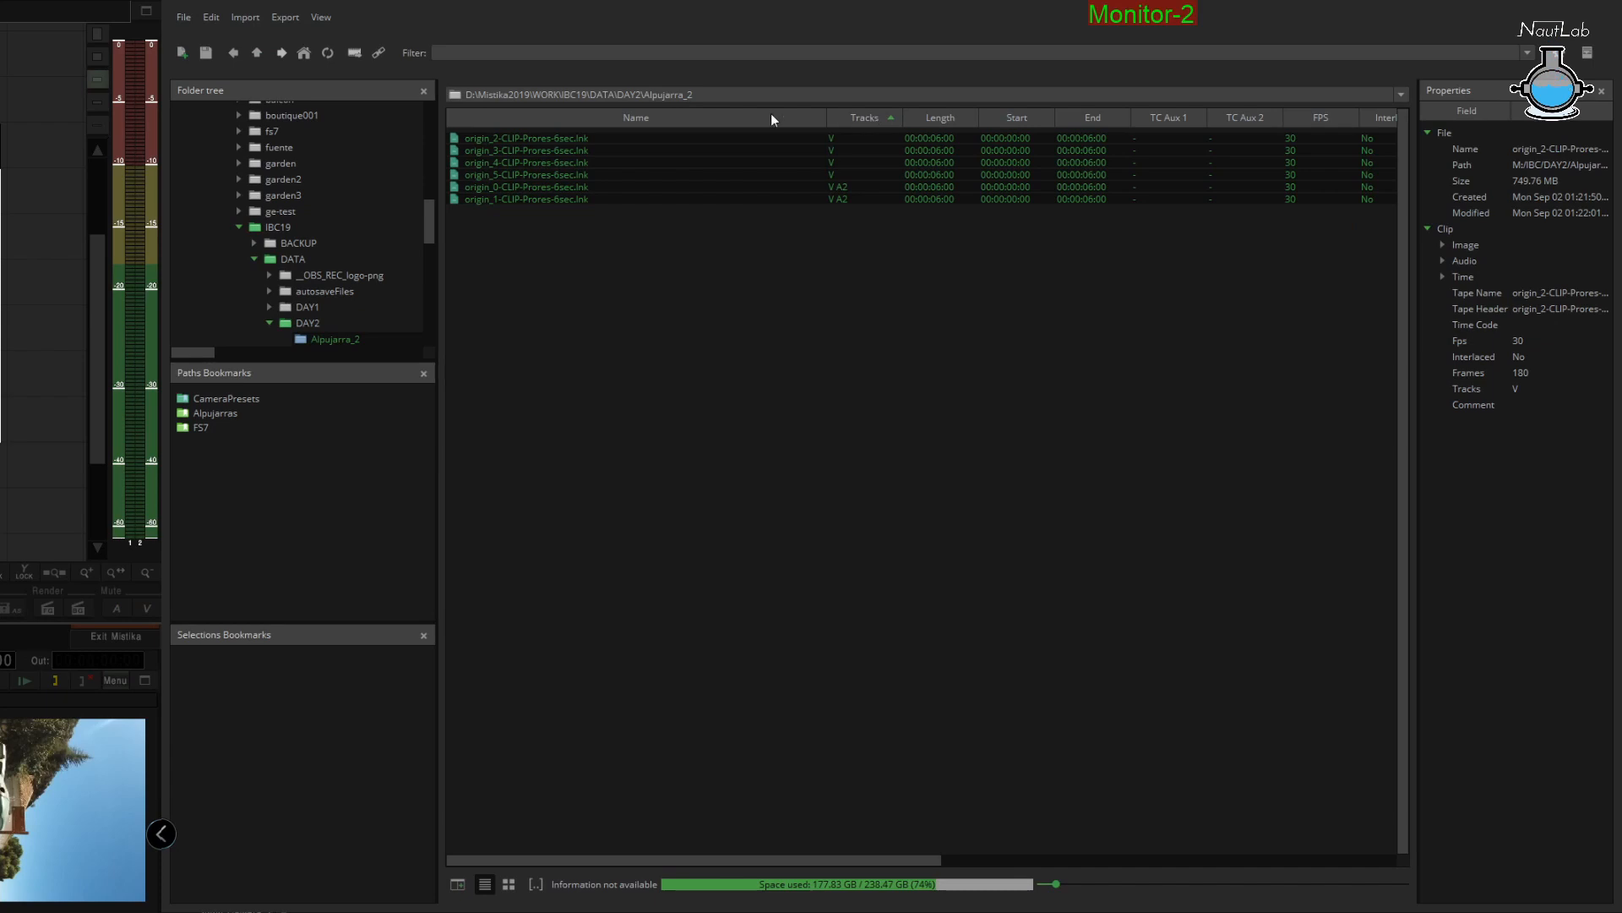
click(641, 123)
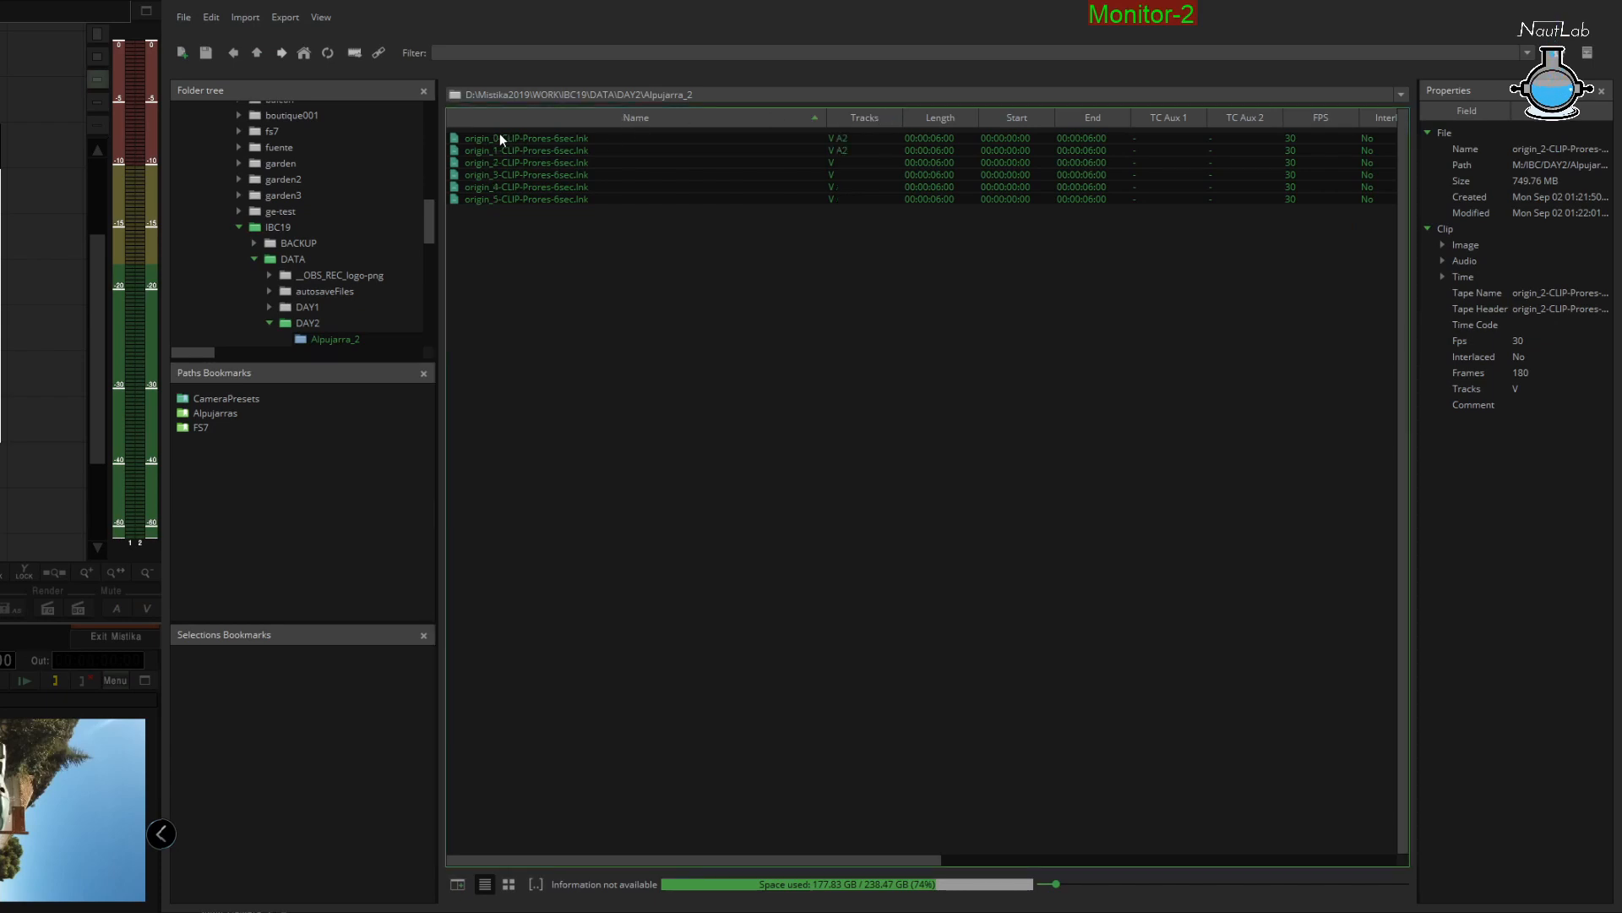
click(514, 228)
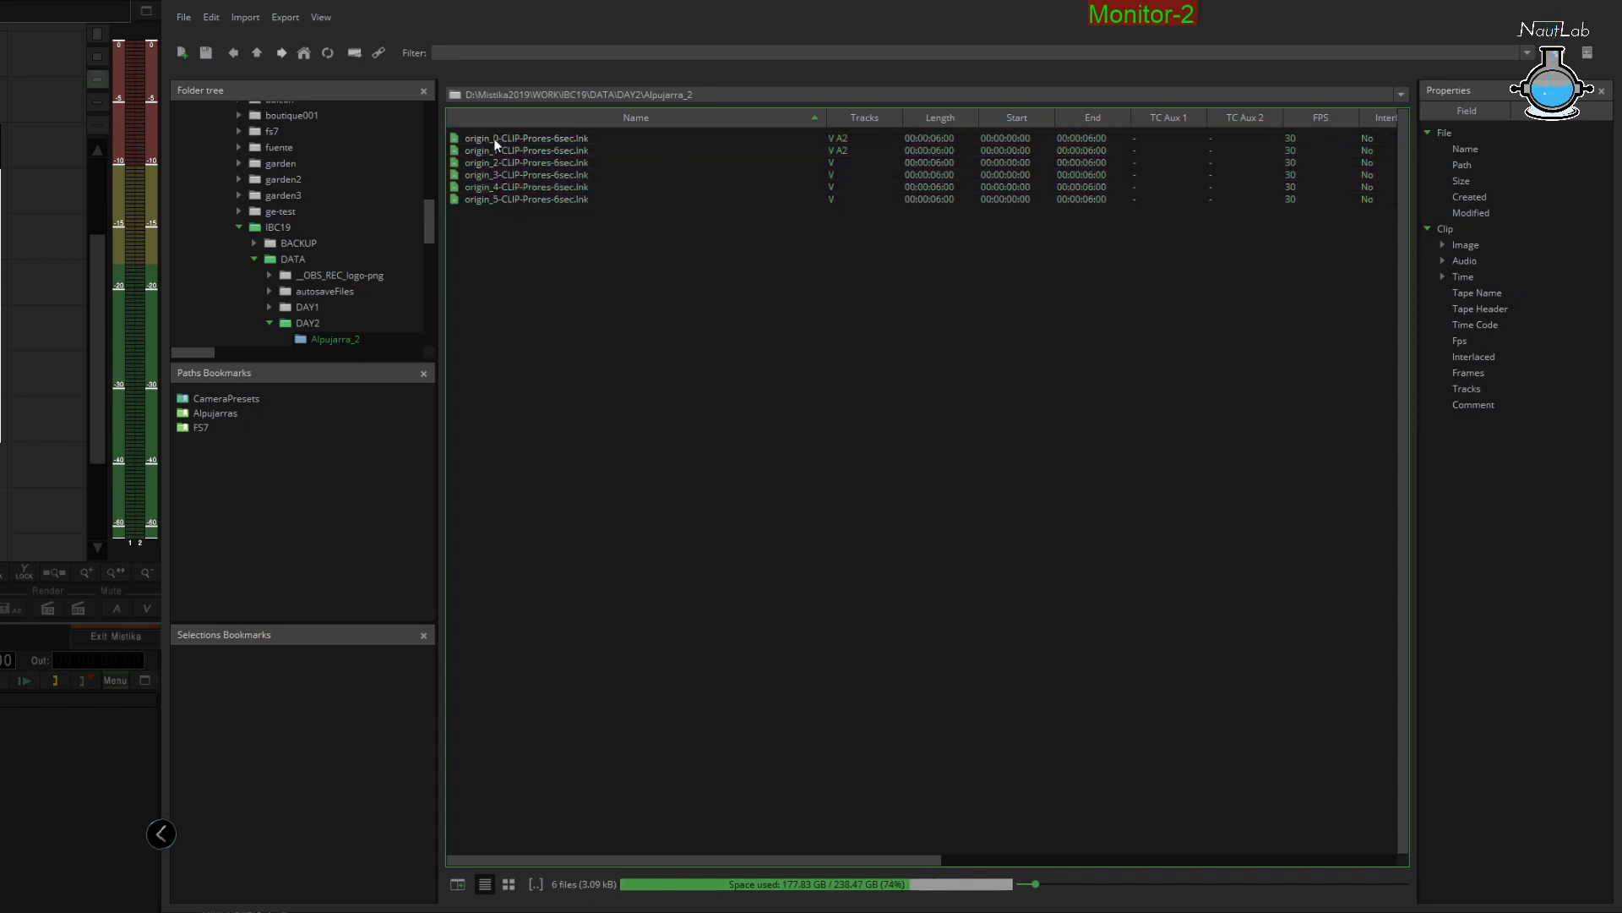
click(516, 138)
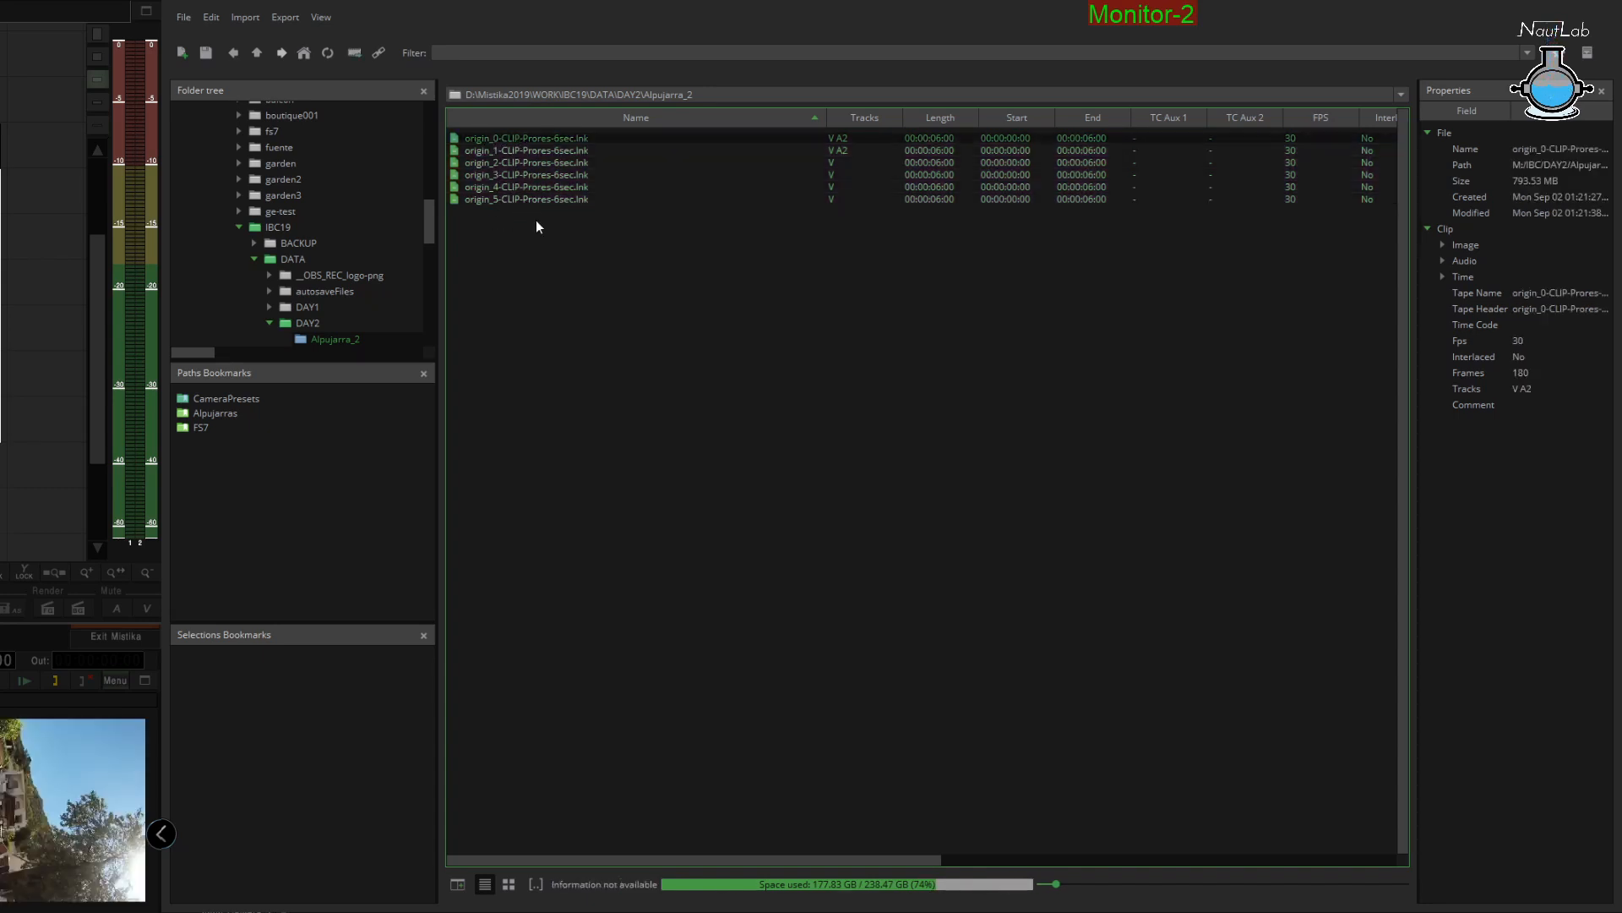
shift+click(556, 199)
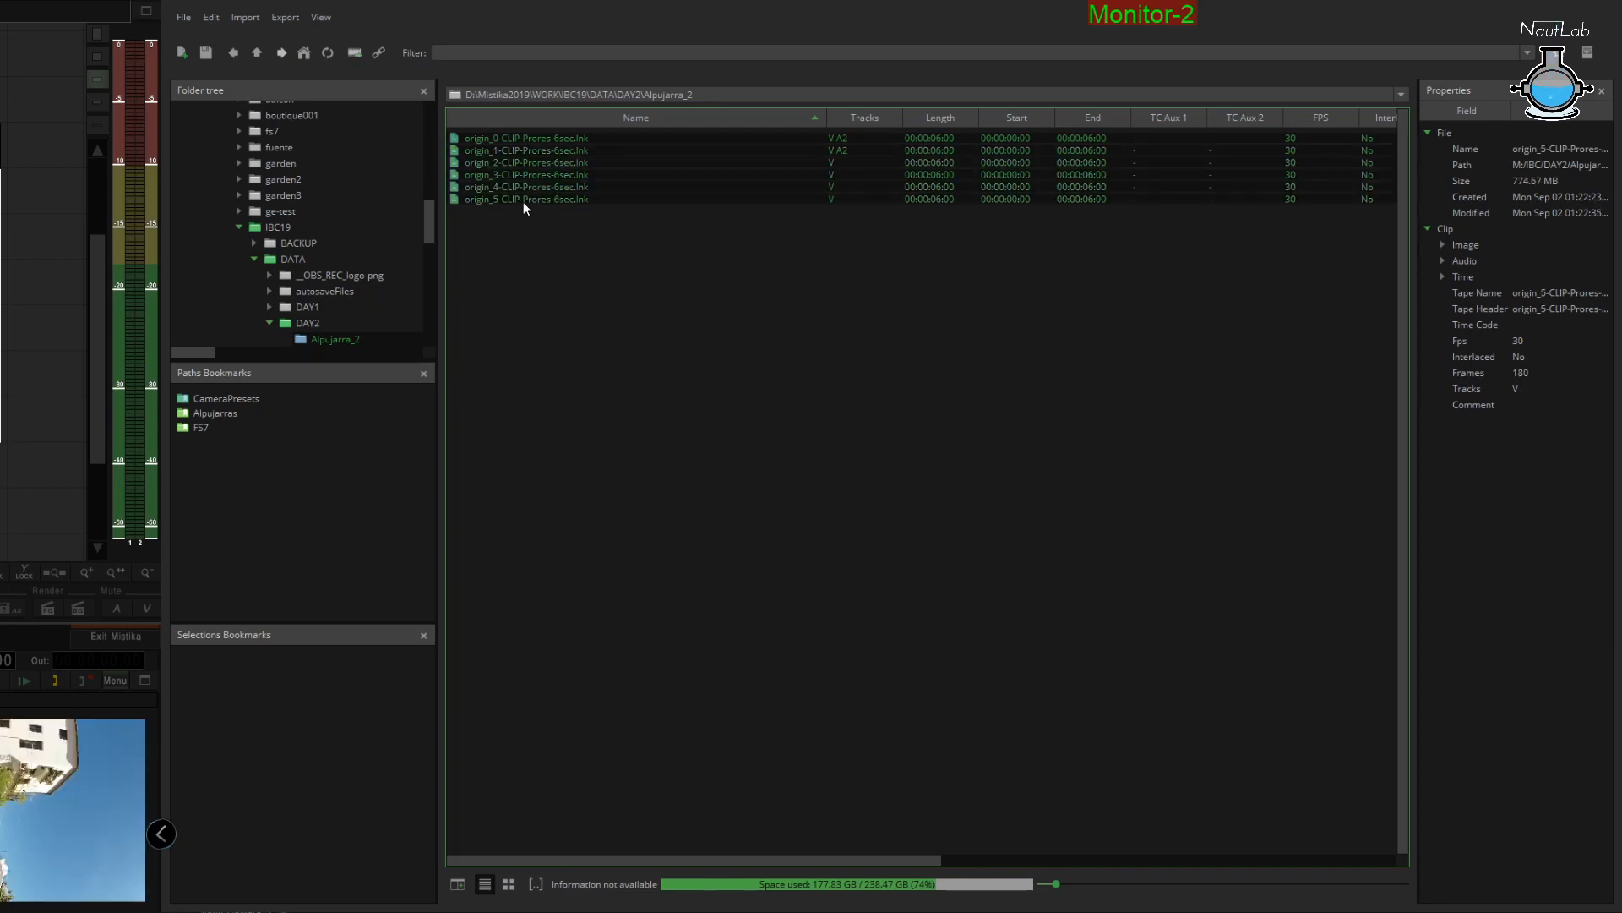
drag(524, 201, 782, 456)
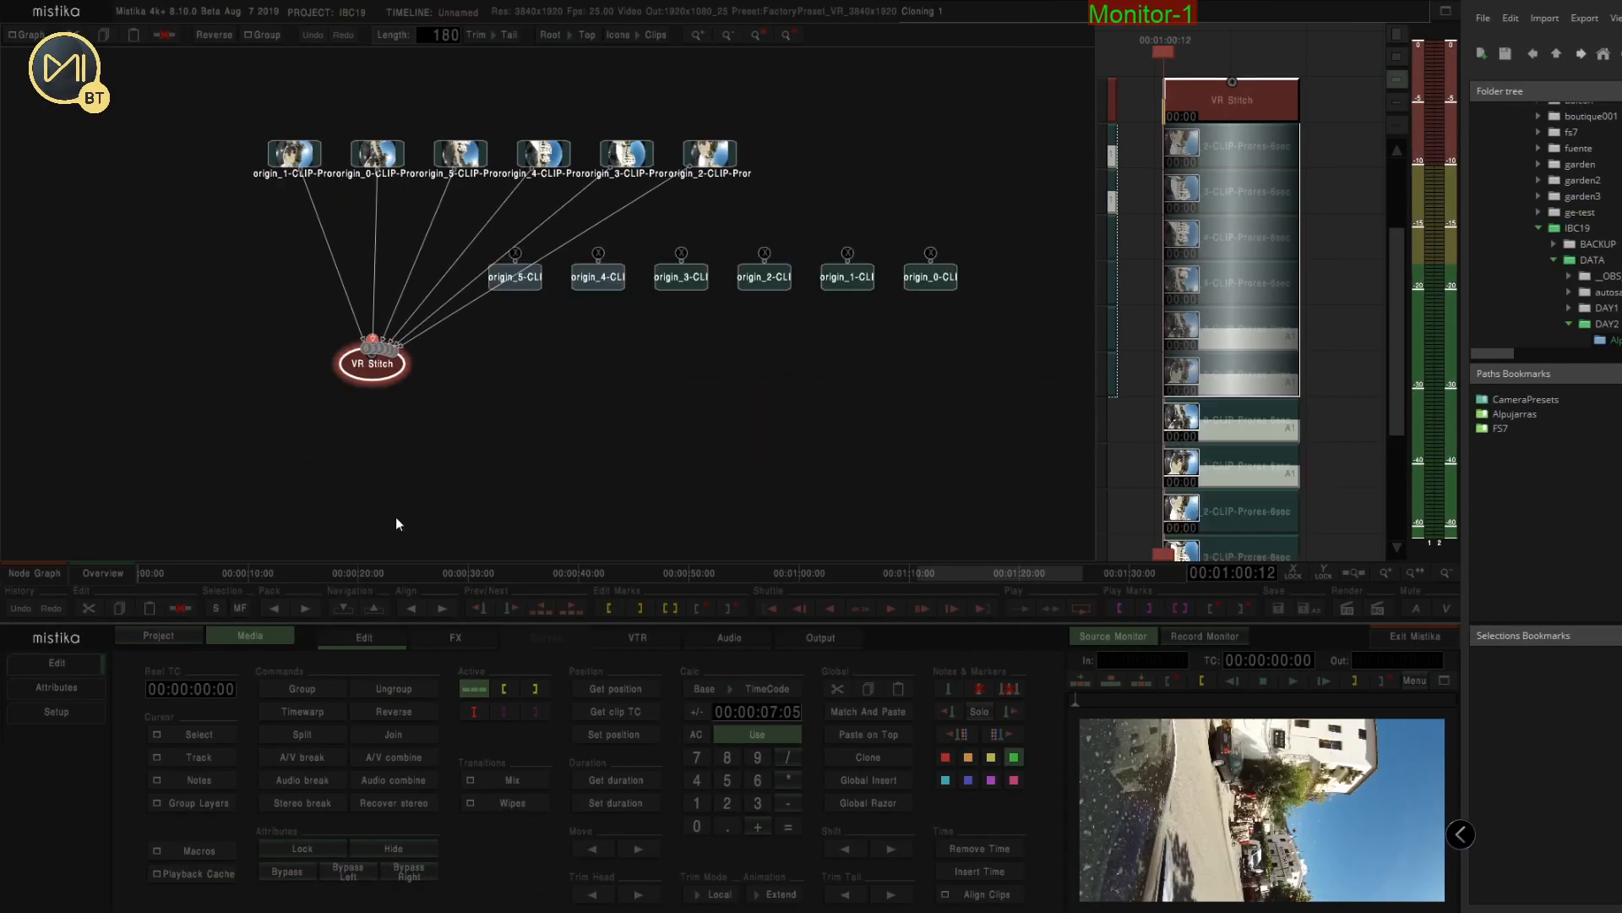
Return to the timeline and move the third set of clips into its own stack beside the others
click(42, 579)
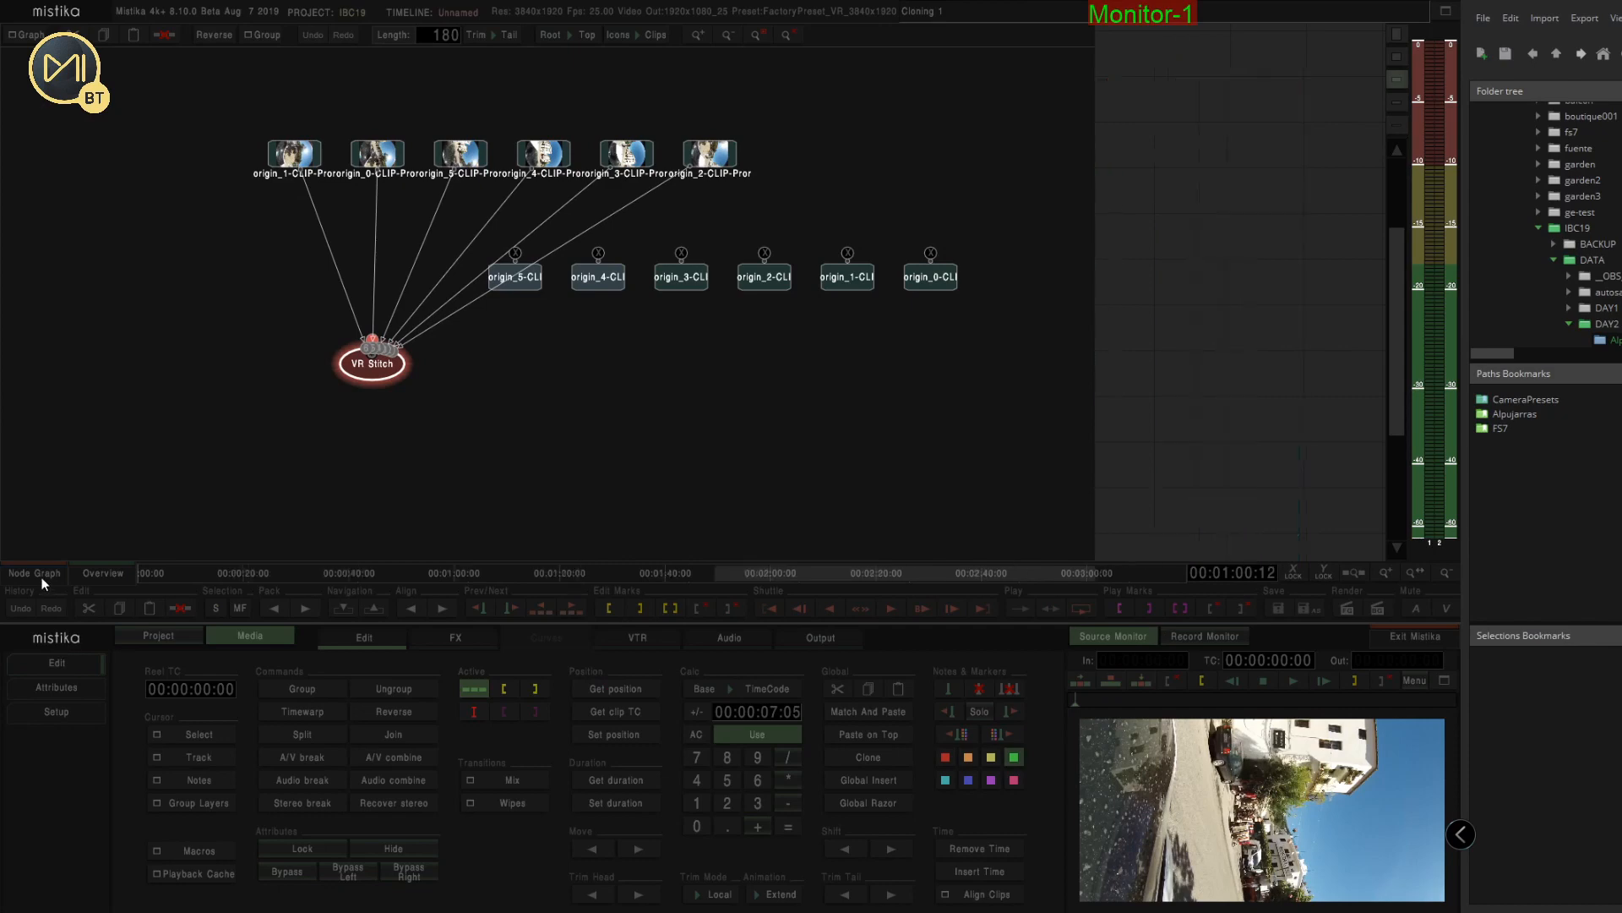
click(42, 581)
scroll(581, 372, down, 3)
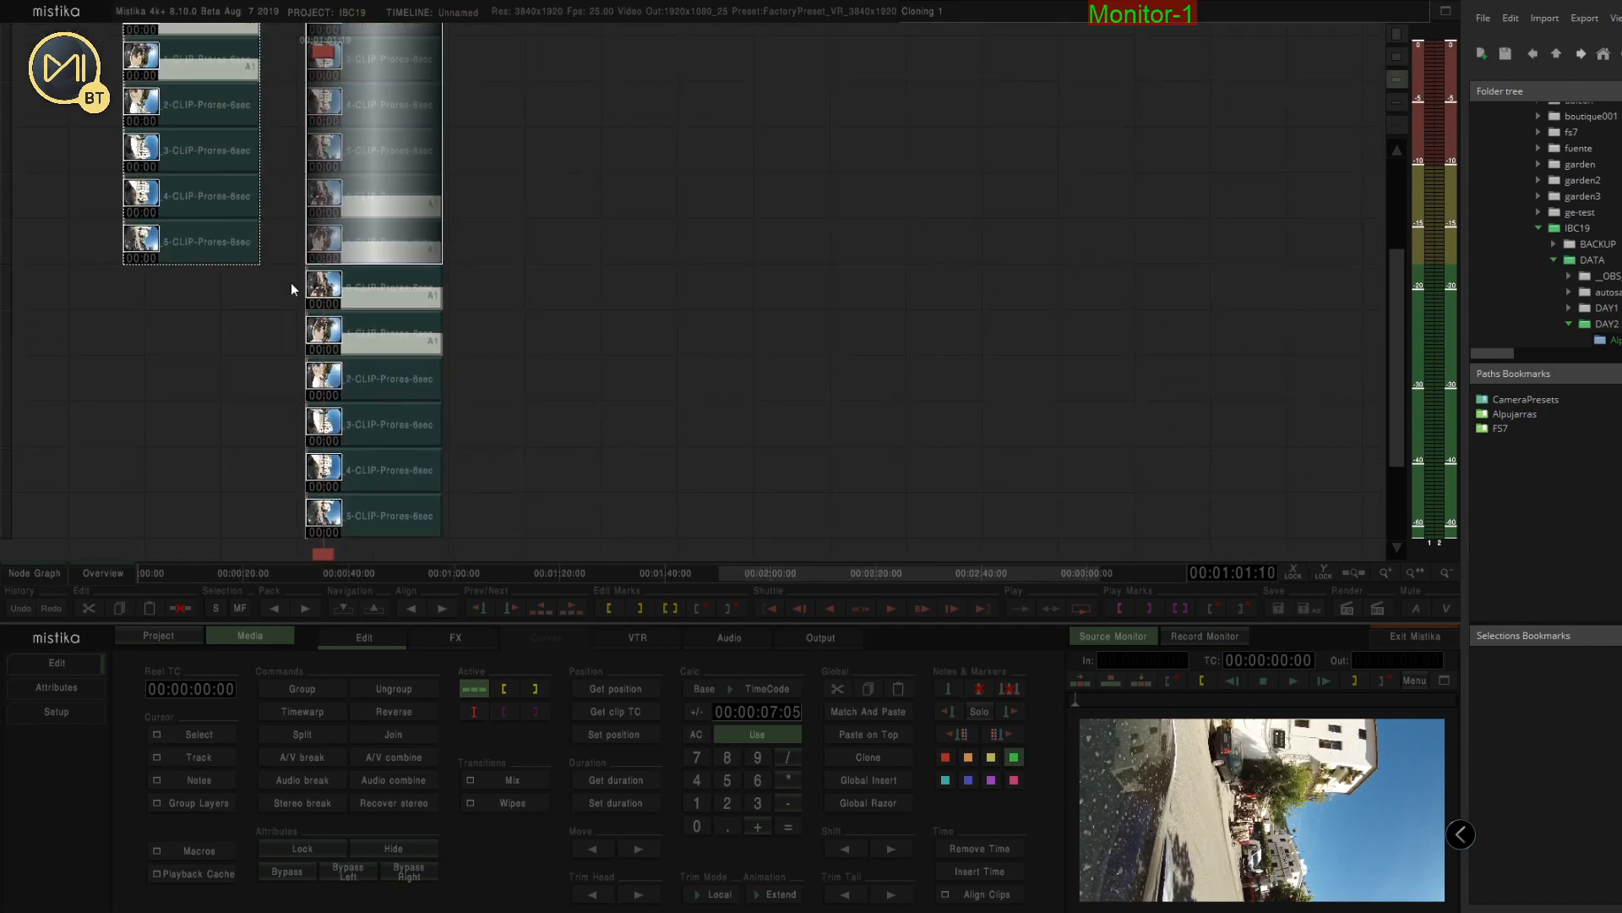
drag(292, 284, 485, 535)
drag(352, 531, 583, 246)
scroll(896, 331, up, 3)
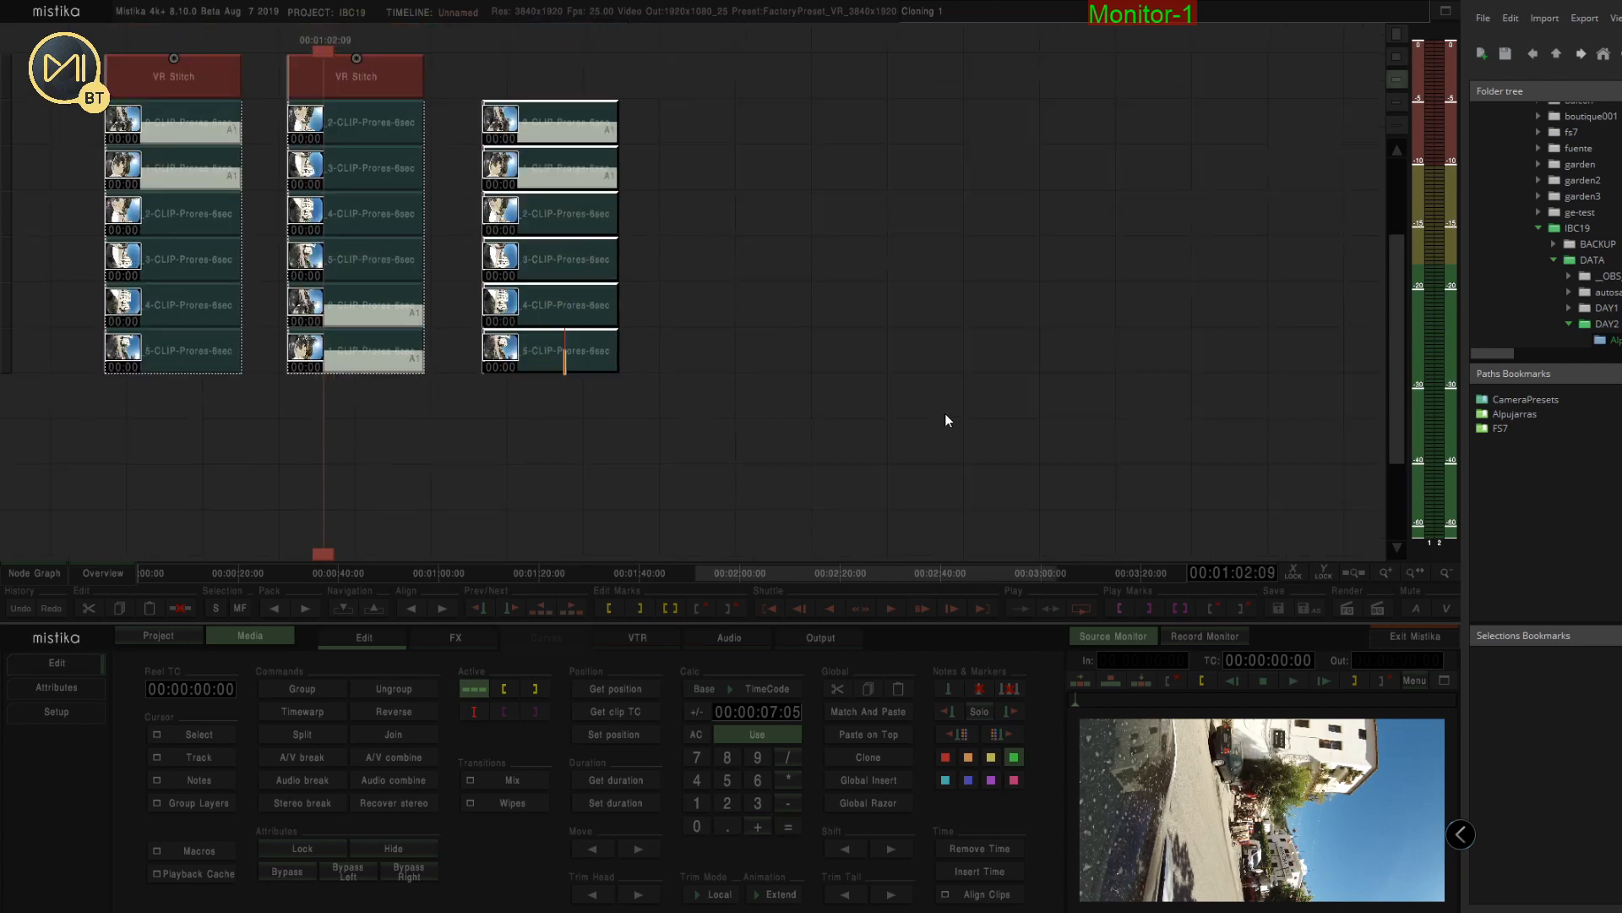
drag(945, 413, 987, 422)
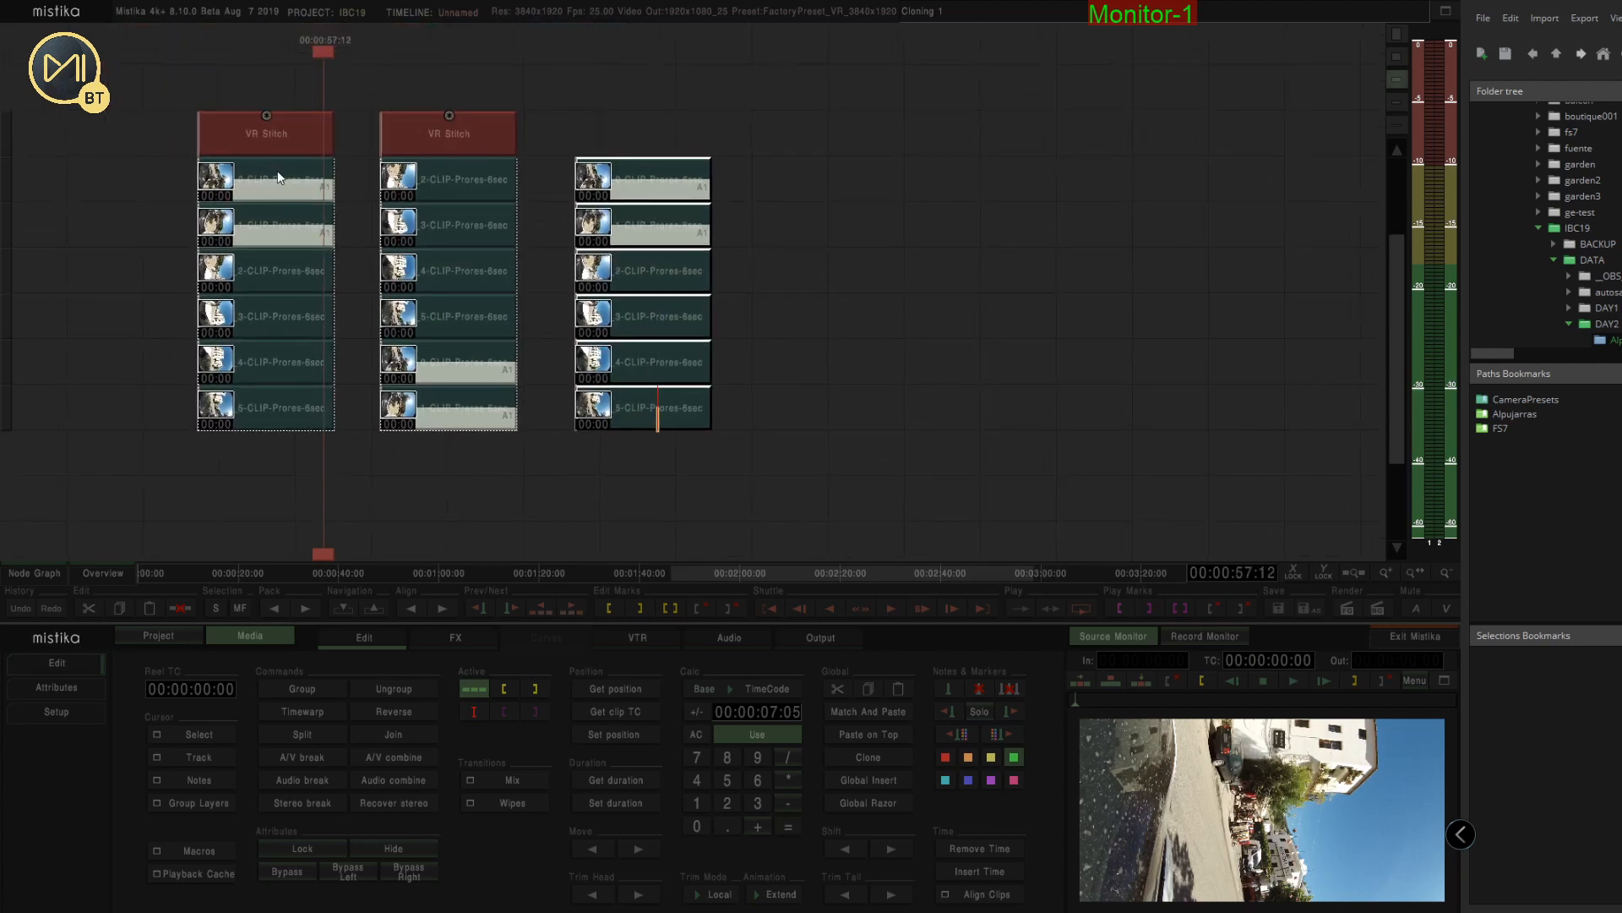
Clone the VR Stitch effect onto the third clip stack and open it for editing
click(483, 133)
drag(485, 142, 692, 129)
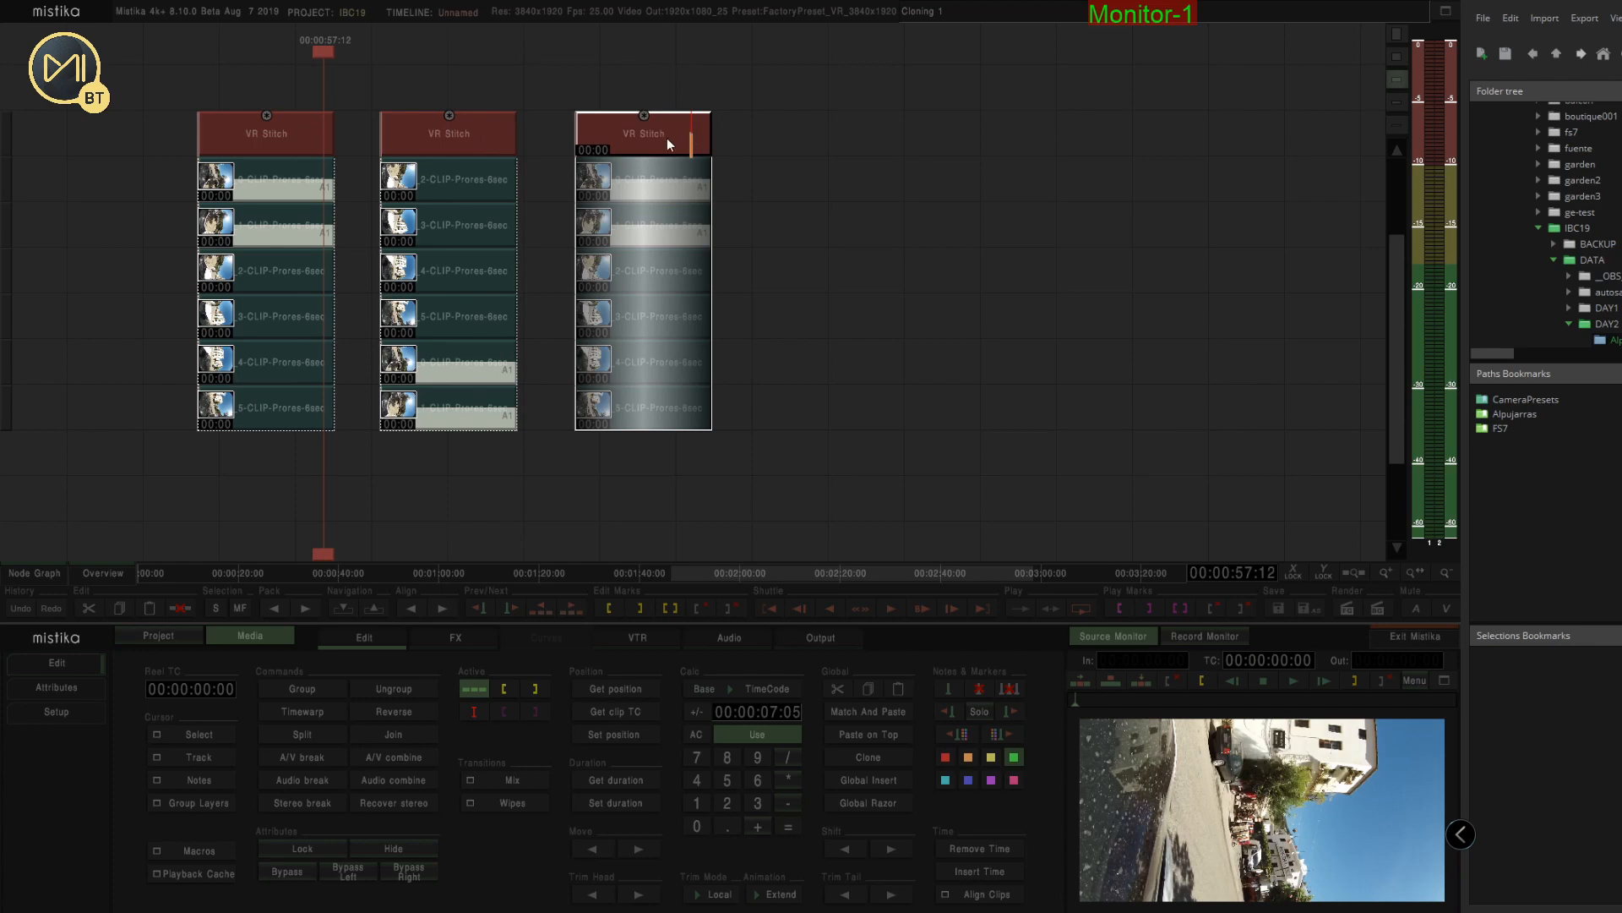
double_click(681, 141)
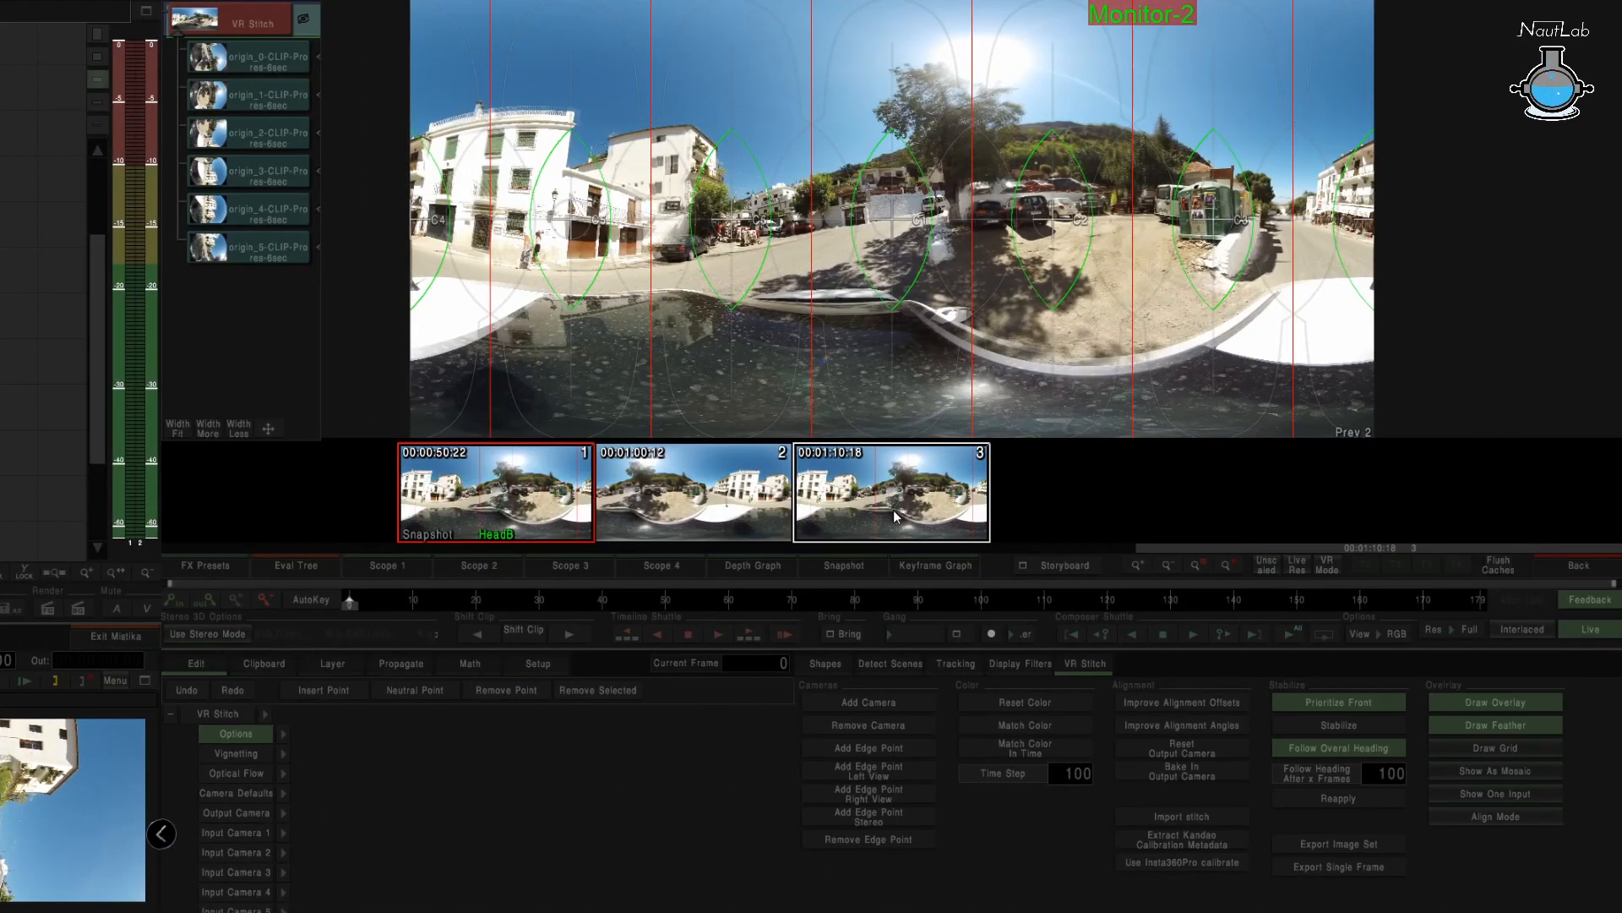
Compare the third stack's stitched panorama against the earlier snapshots
click(894, 509)
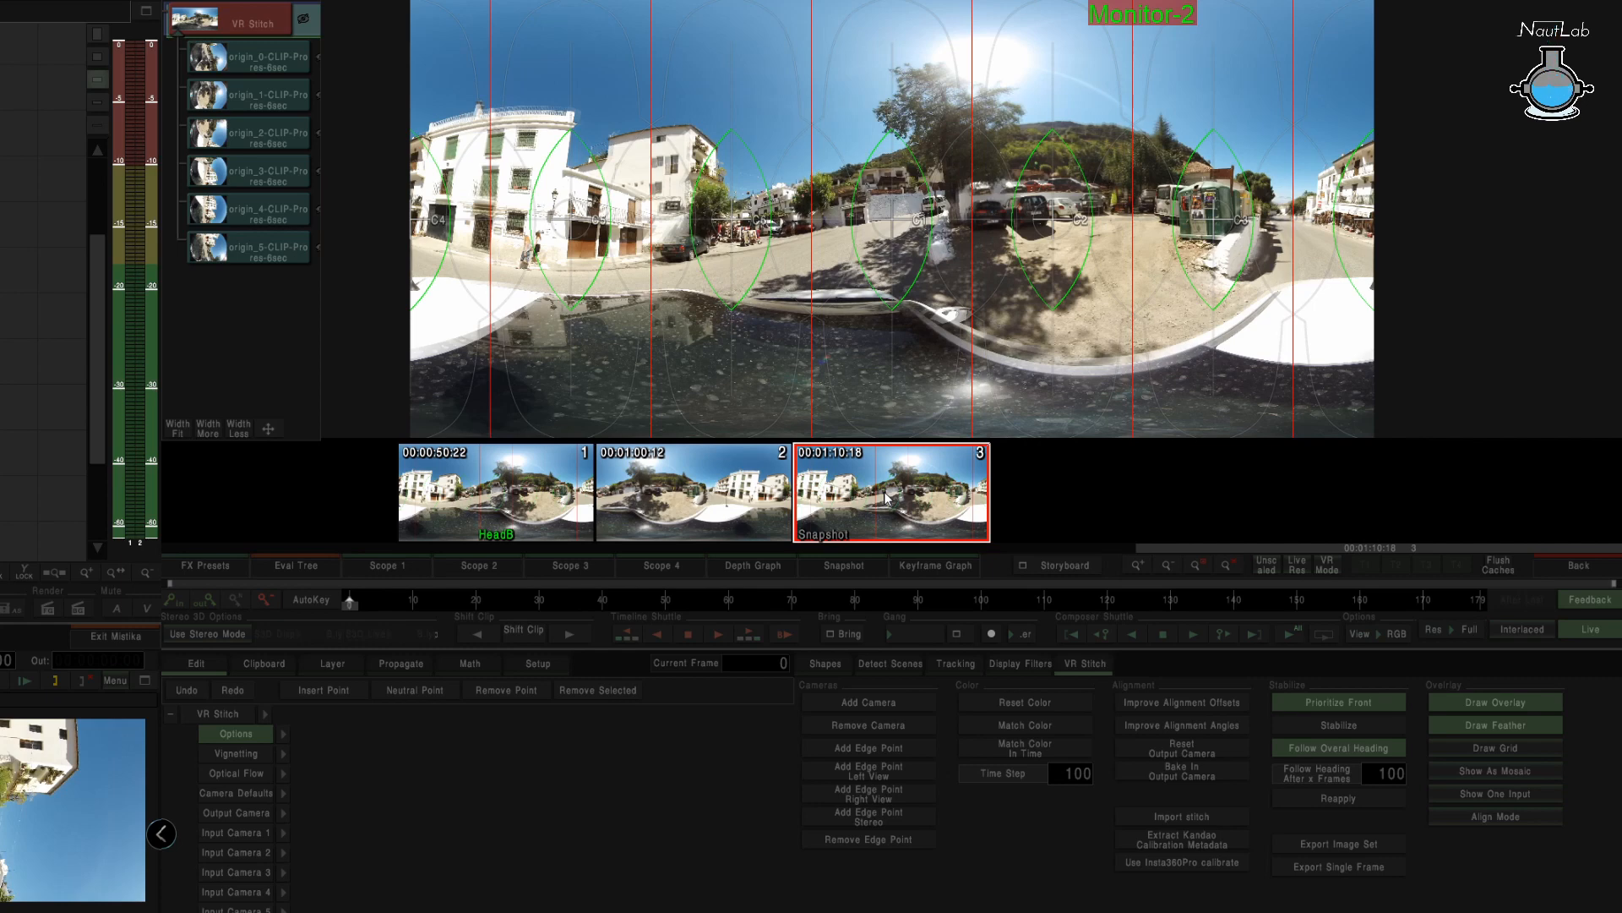
scroll(884, 496, up, 1)
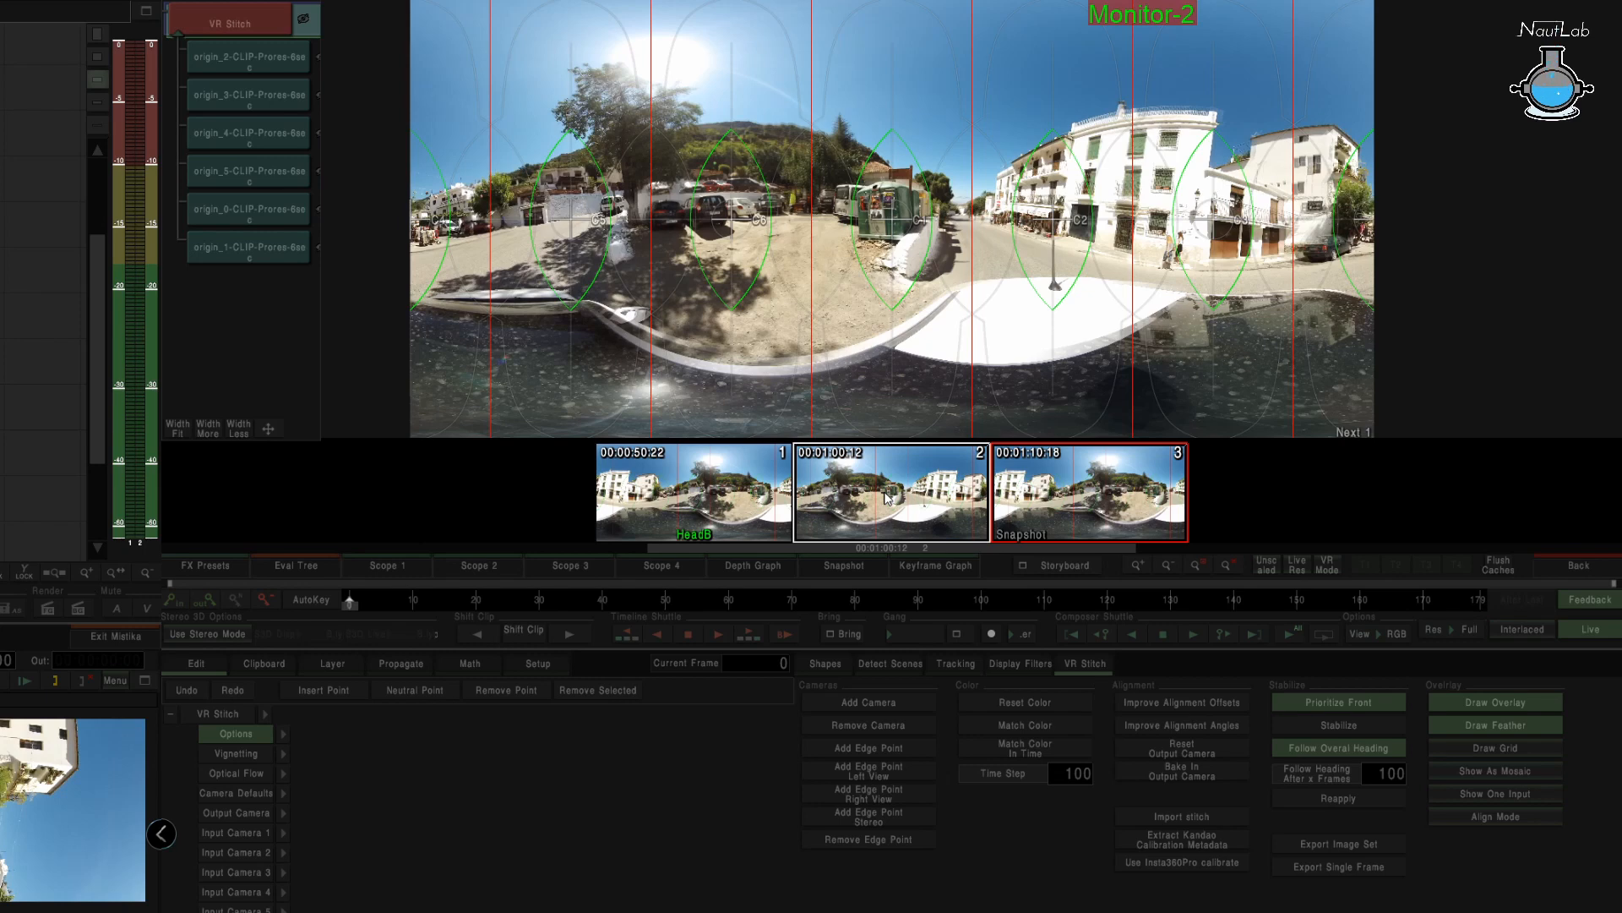
scroll(884, 497, up, 1)
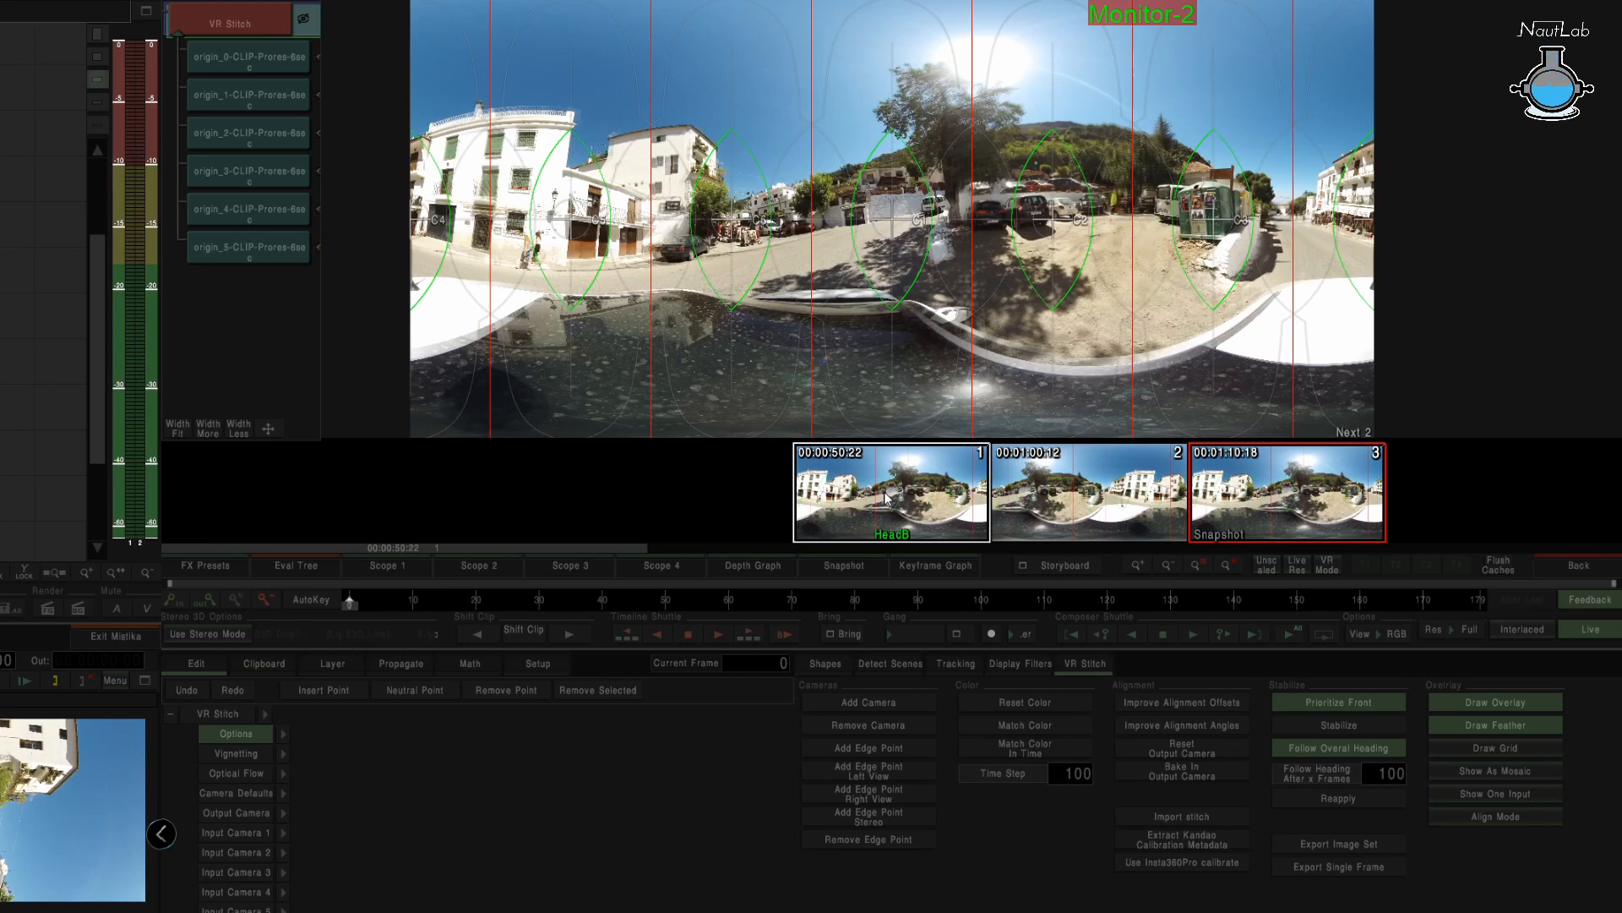
scroll(884, 497, down, 2)
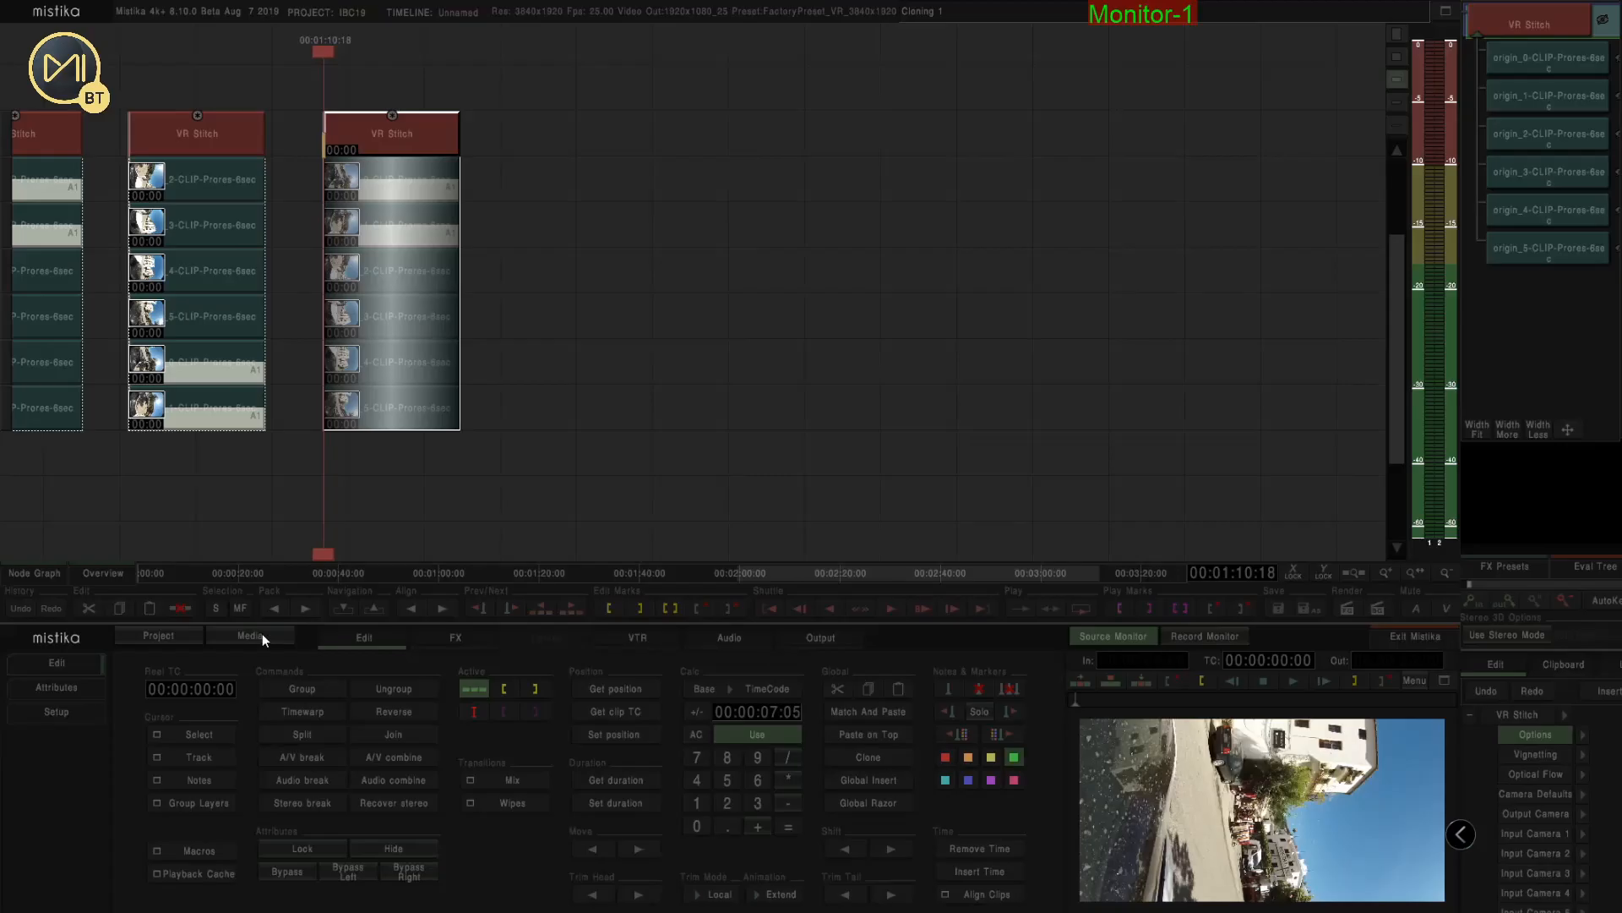
Open the media browser and sort the Alpujarra_2 clips by name
click(263, 638)
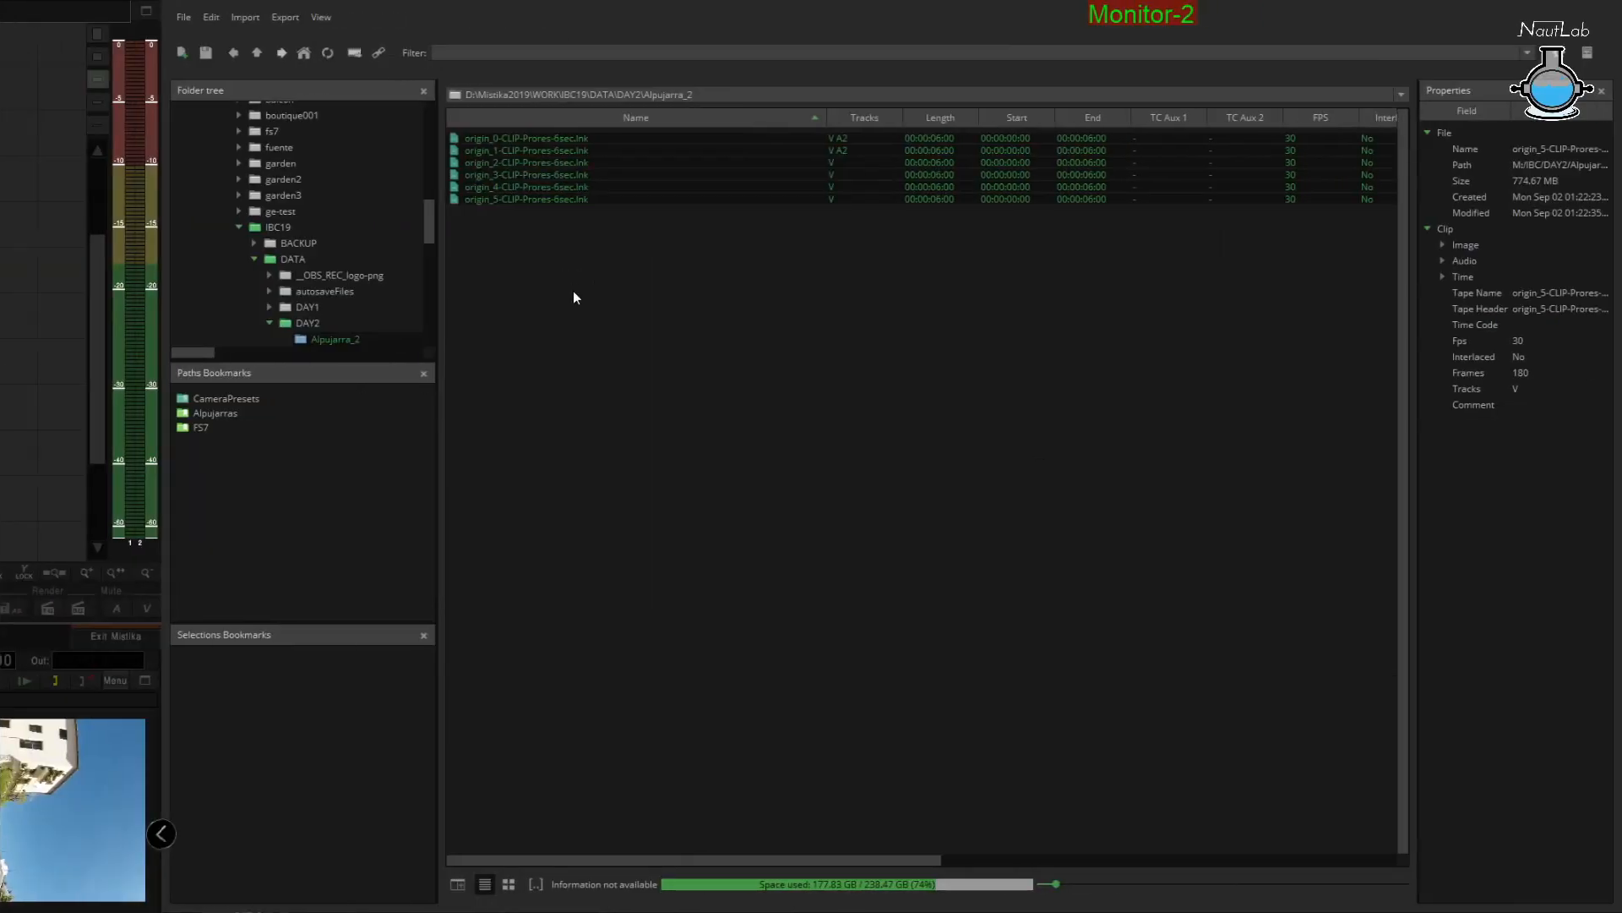
click(665, 120)
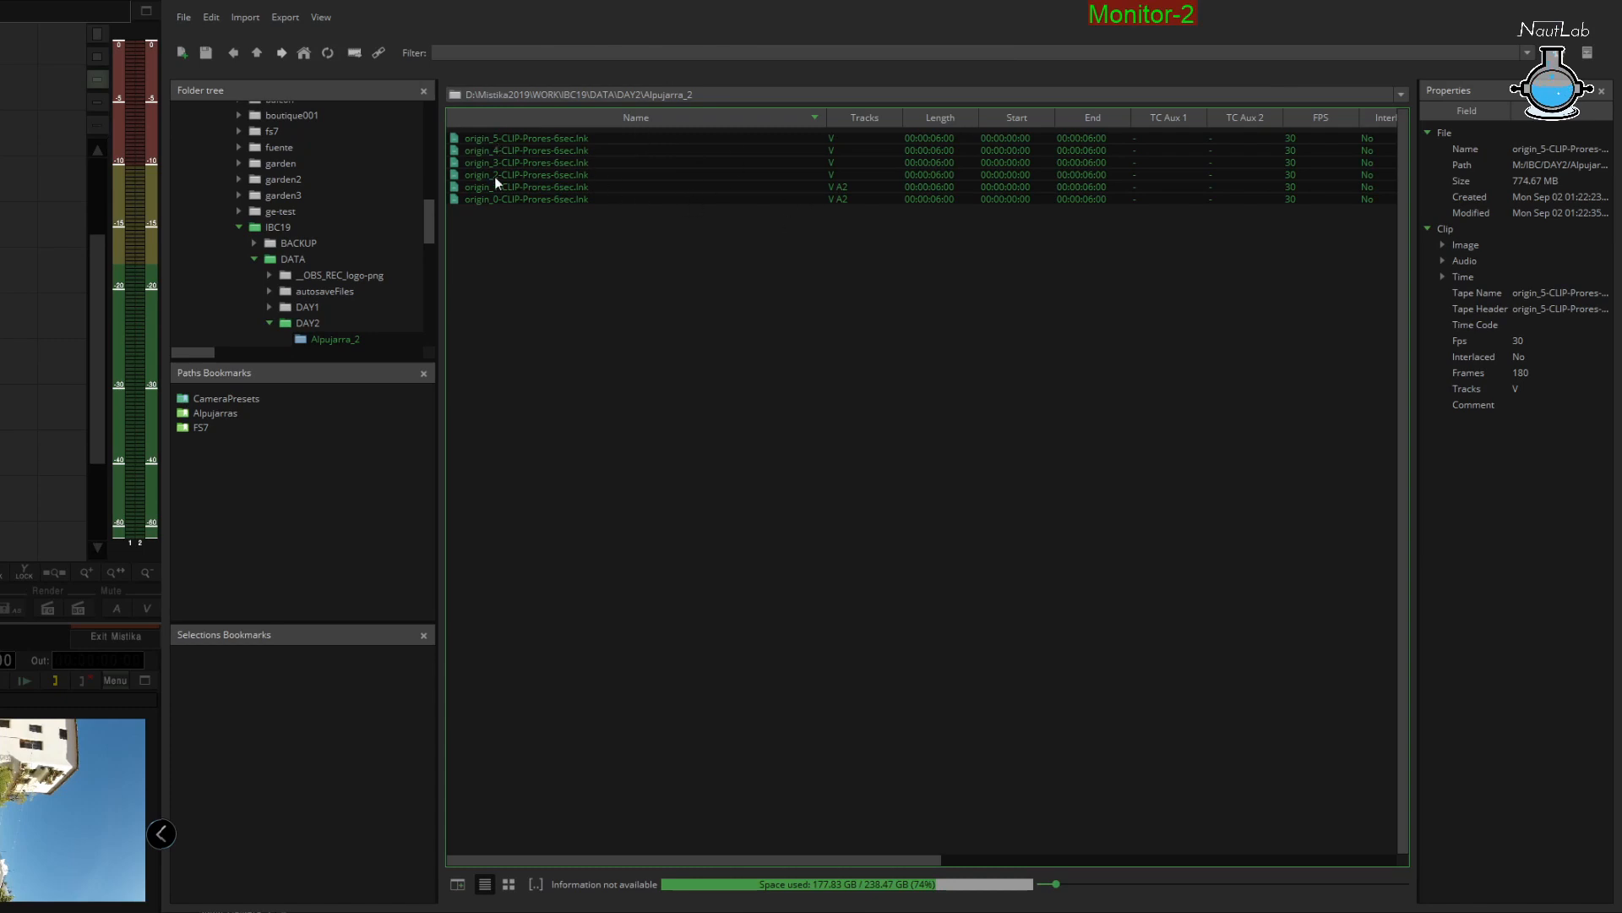
click(615, 116)
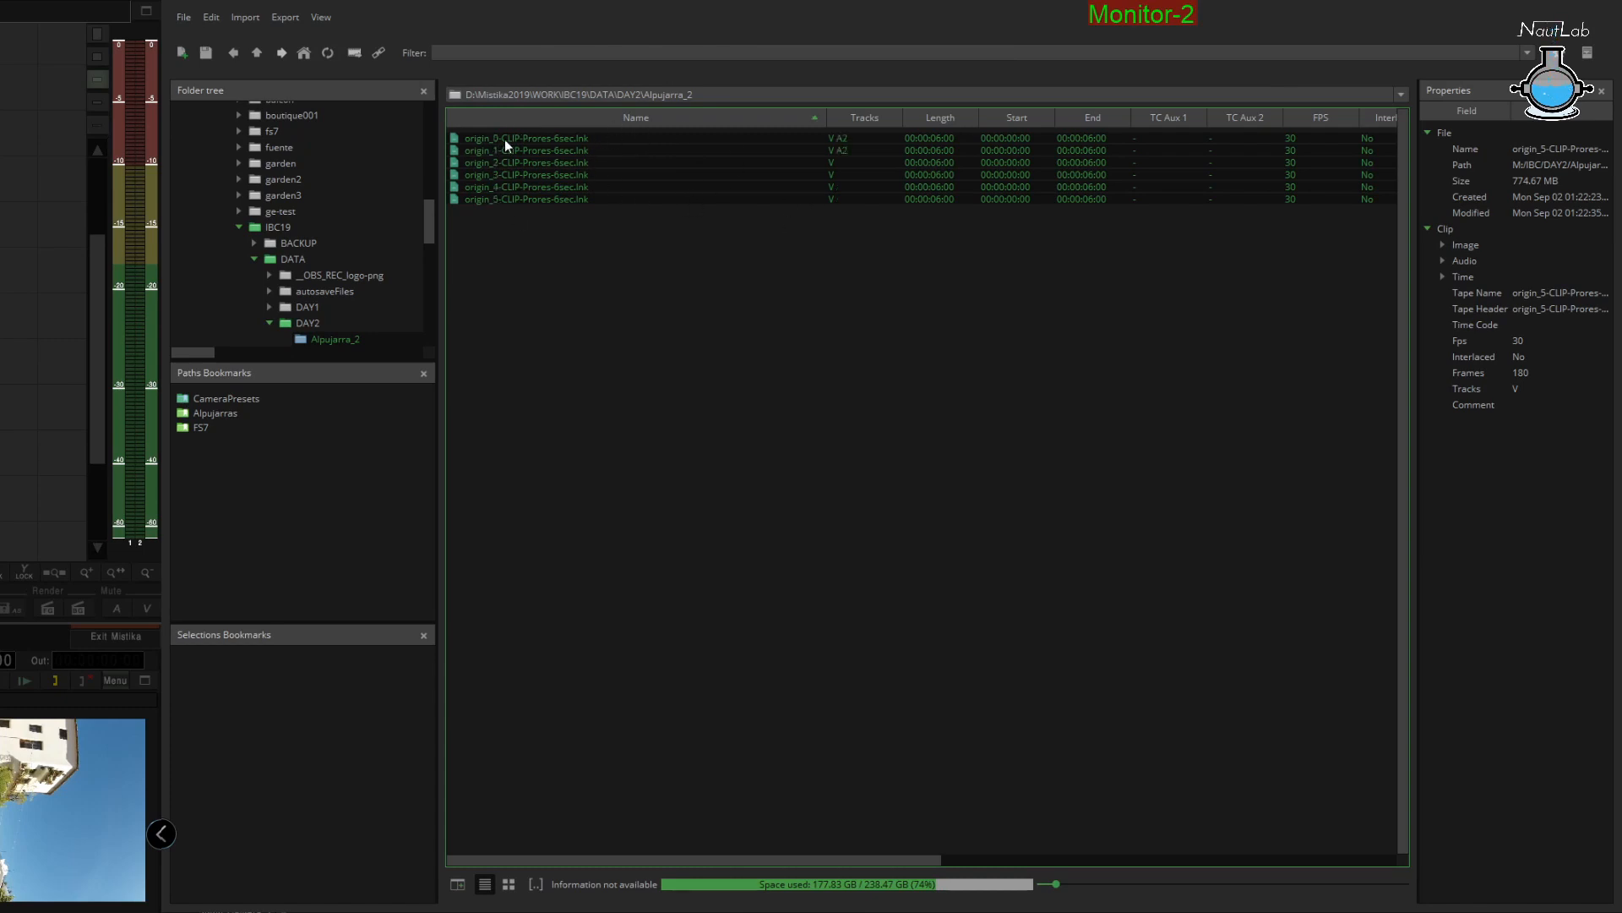